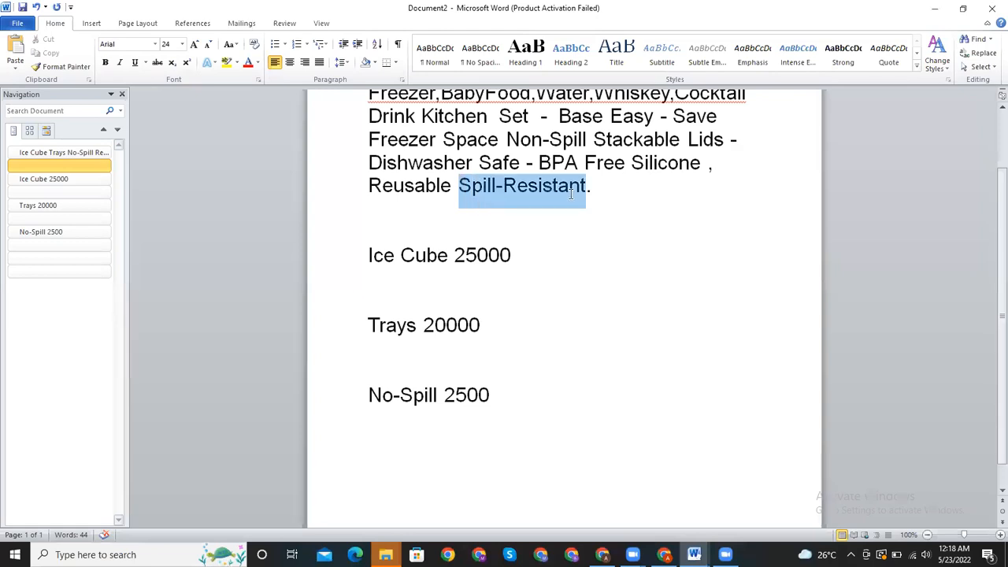
- Paste the keyword "Spill-Resistant" on a new line below "No-Spill 2500" and add the number 10000 after it
click(534, 404)
key(Return)
text(Spill-Resistant)
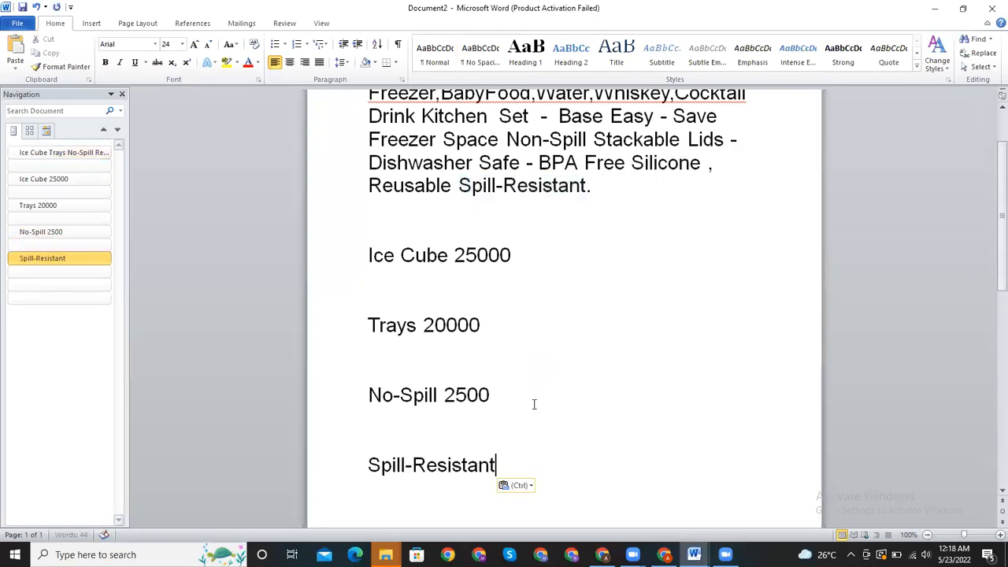
text(10000)
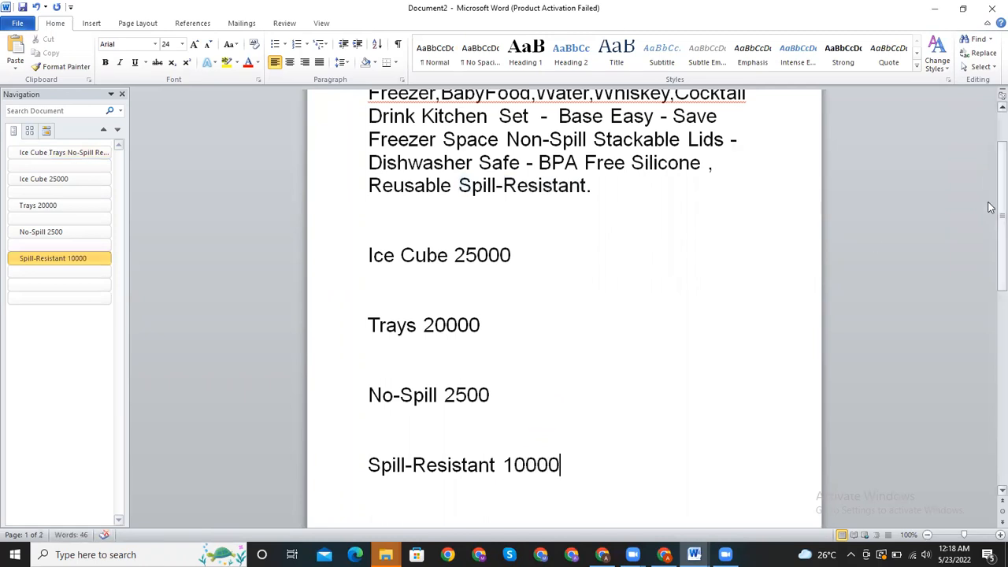
- Move the line "Spill-Resistant 10000" up so it sits between "Trays 20000" and "No-Spill 2500"
drag(1000, 226, 990, 265)
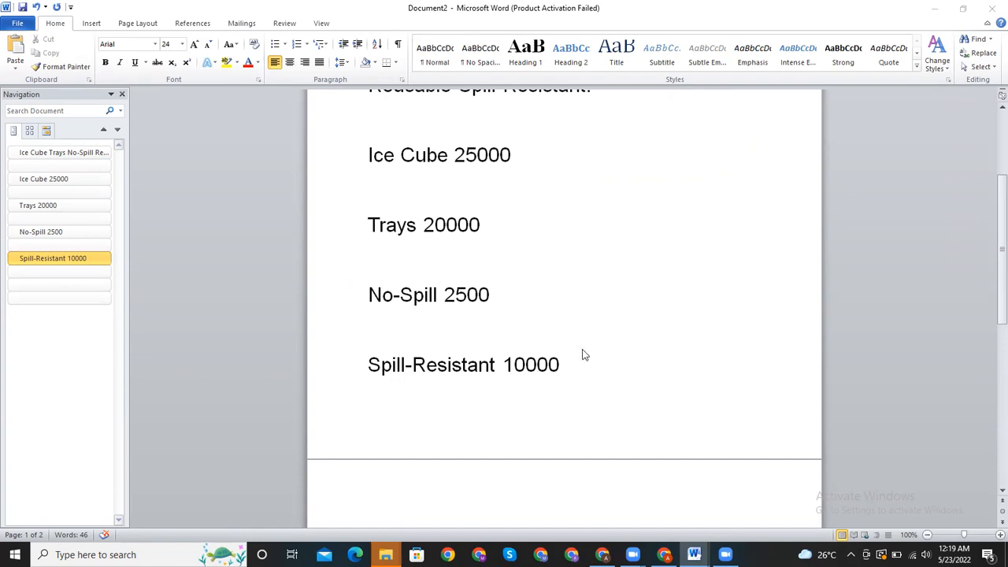
click(565, 369)
drag(368, 364, 596, 363)
key(ctrl+c)
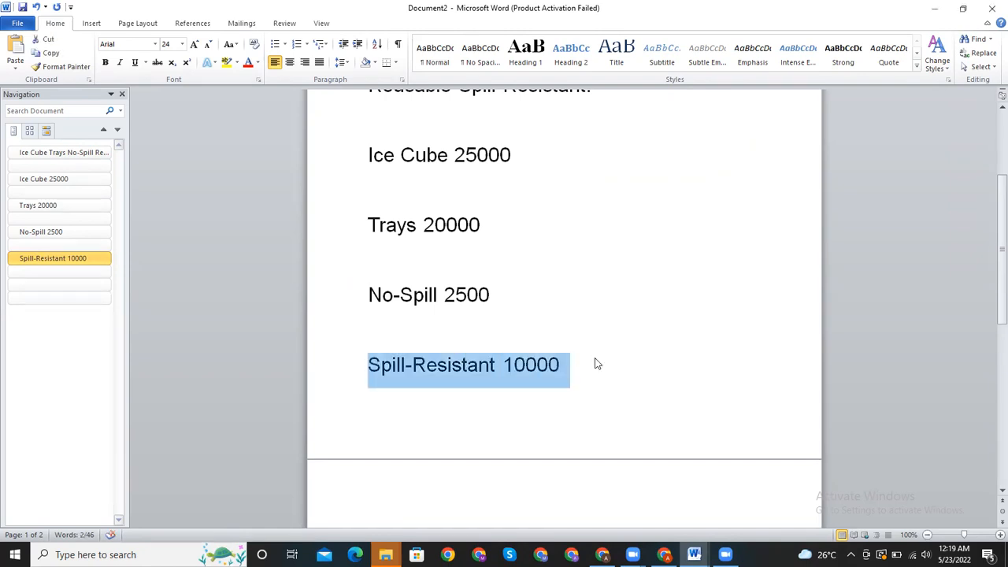
key(Delete)
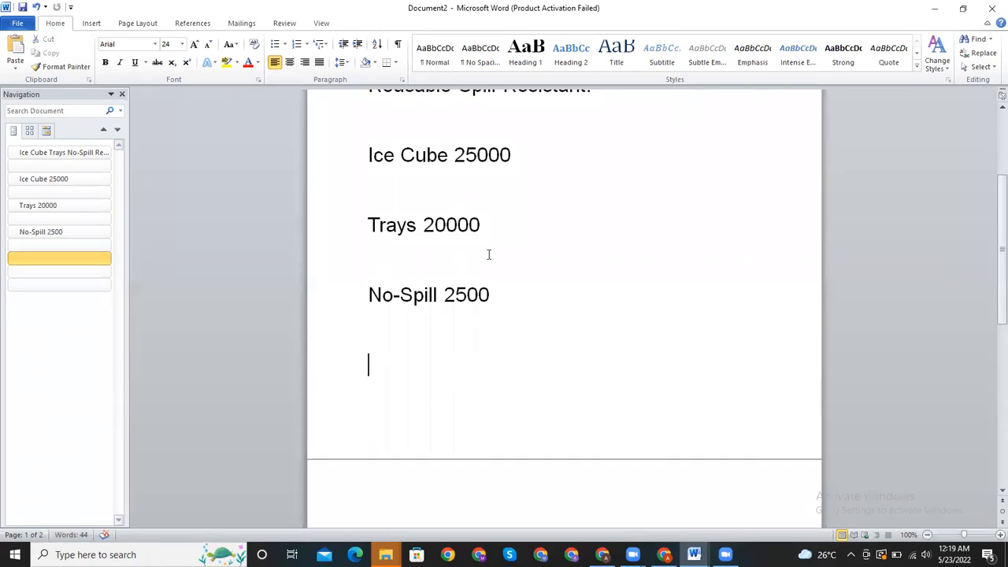
click(488, 254)
key(Return)
key(ctrl+v)
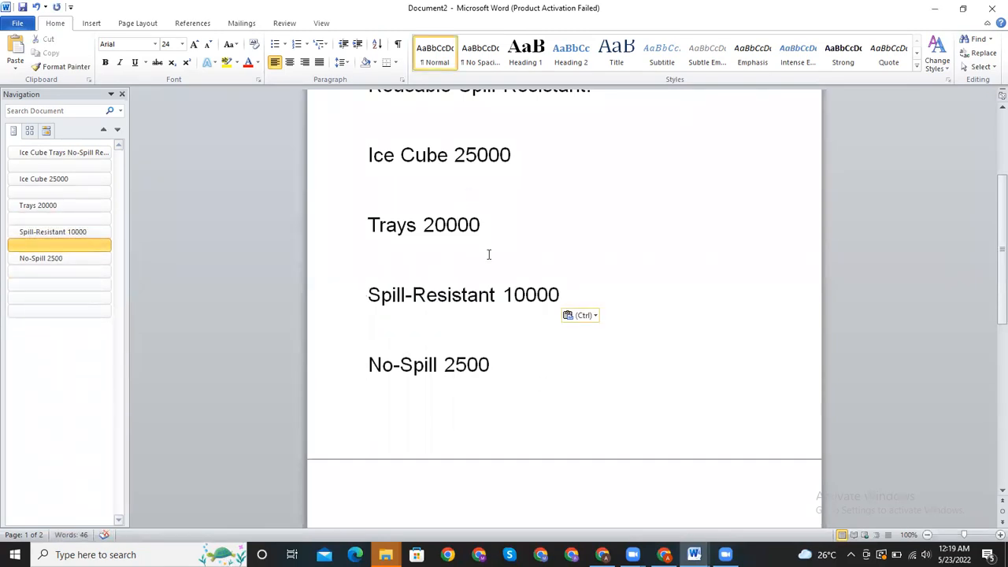
click(608, 287)
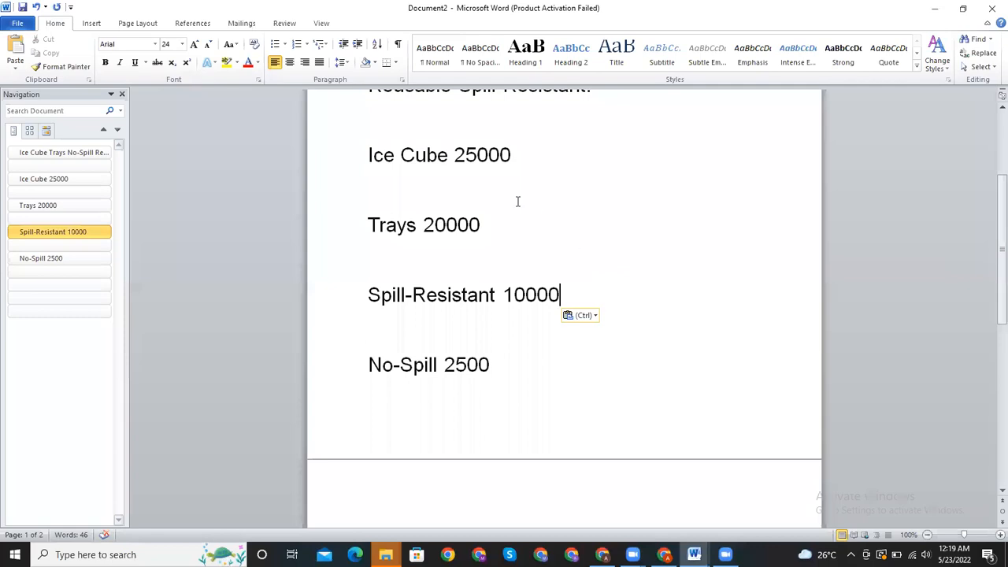
click(697, 214)
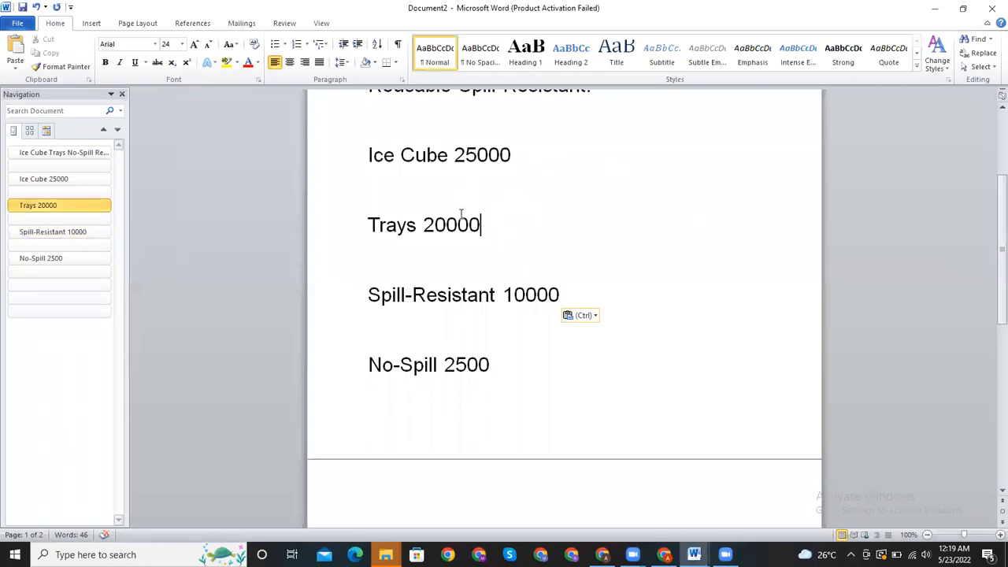
- Review the ordered keyword list against the combined ice cube tray product title above it
drag(999, 301, 990, 241)
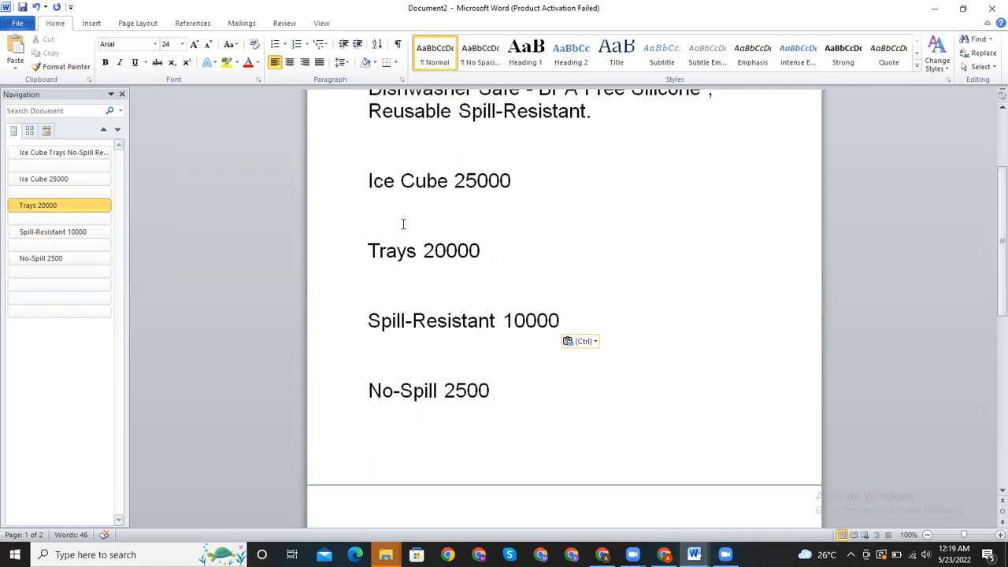
drag(364, 183, 494, 409)
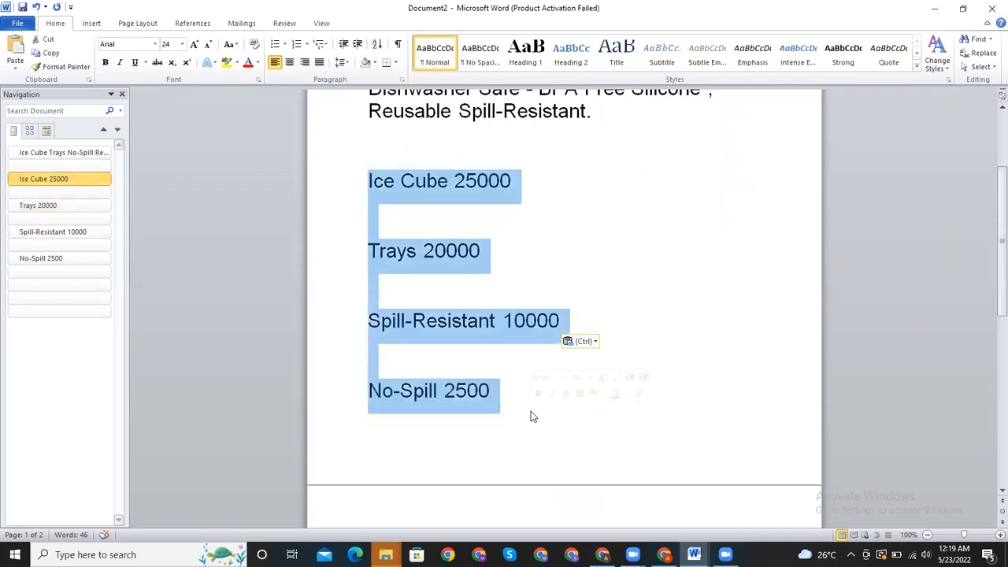
click(531, 411)
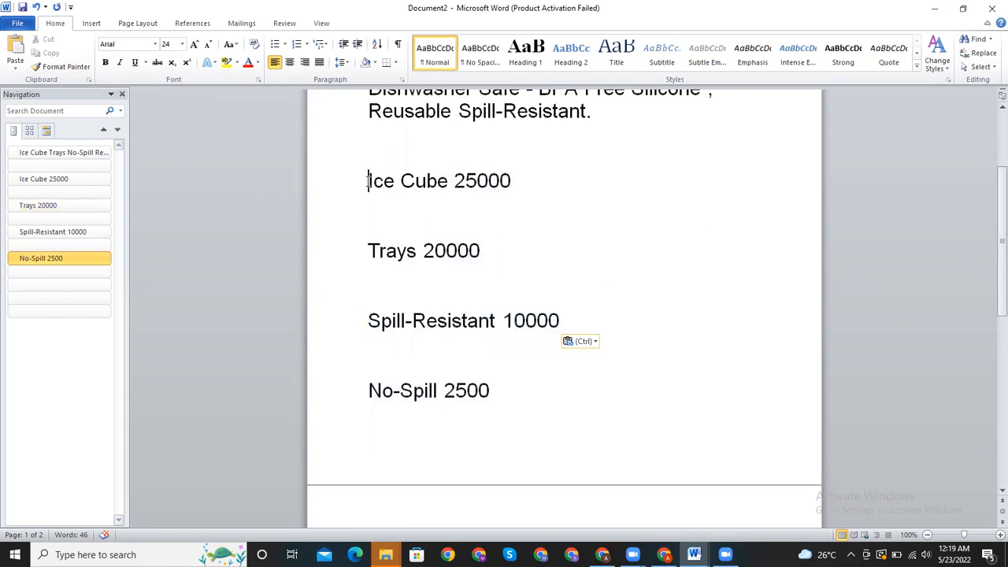
drag(367, 181, 516, 175)
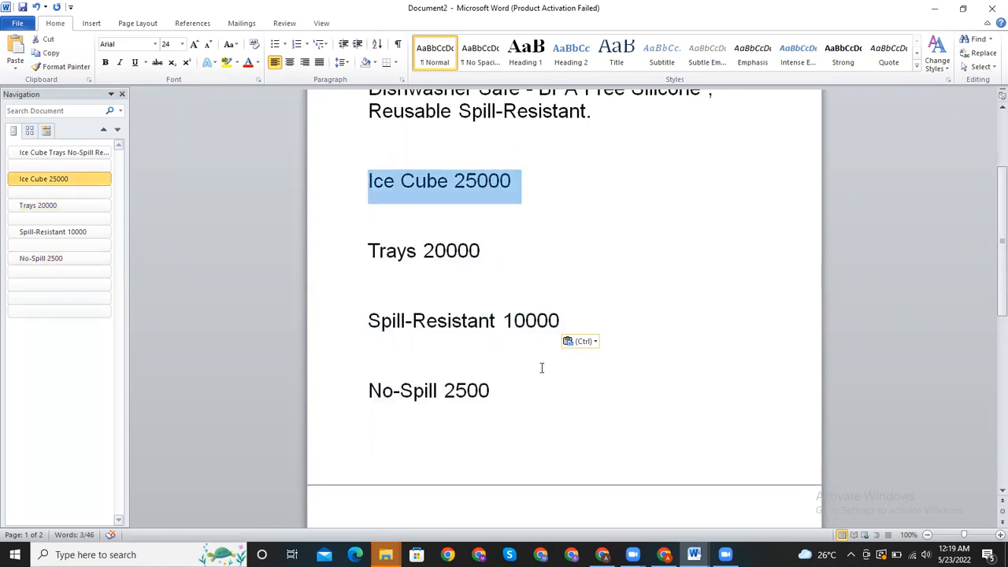
drag(1001, 287, 1001, 233)
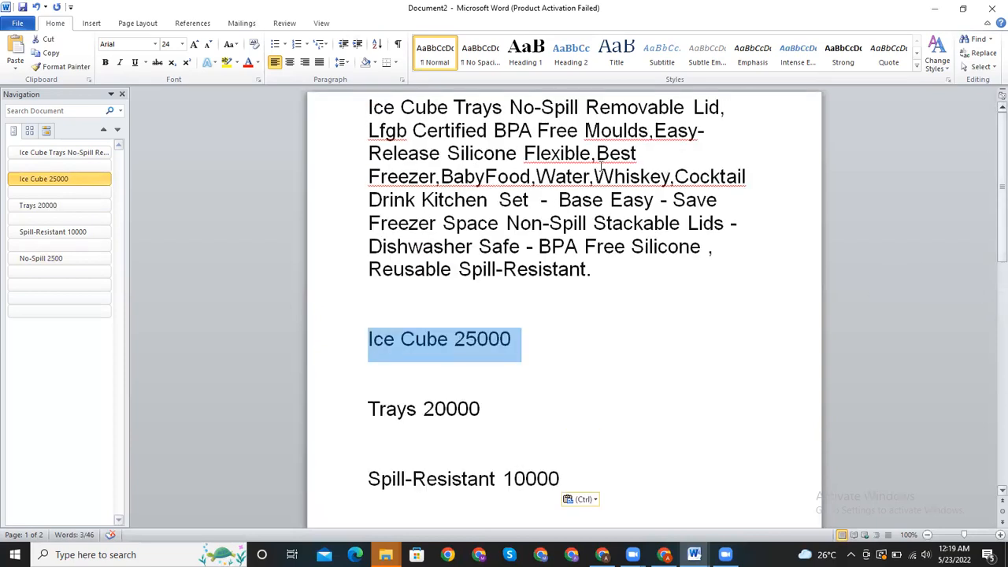
click(625, 320)
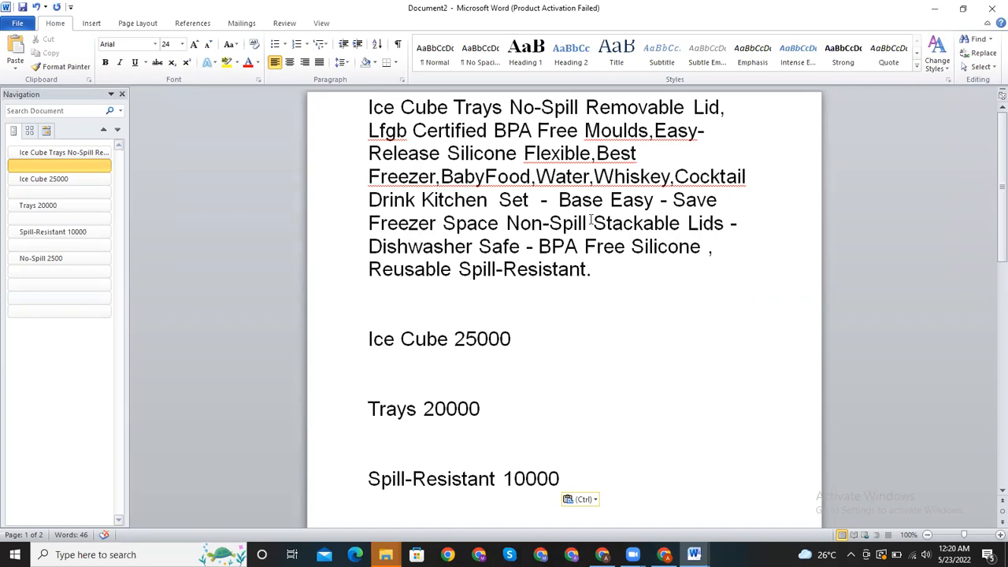
drag(995, 238, 990, 178)
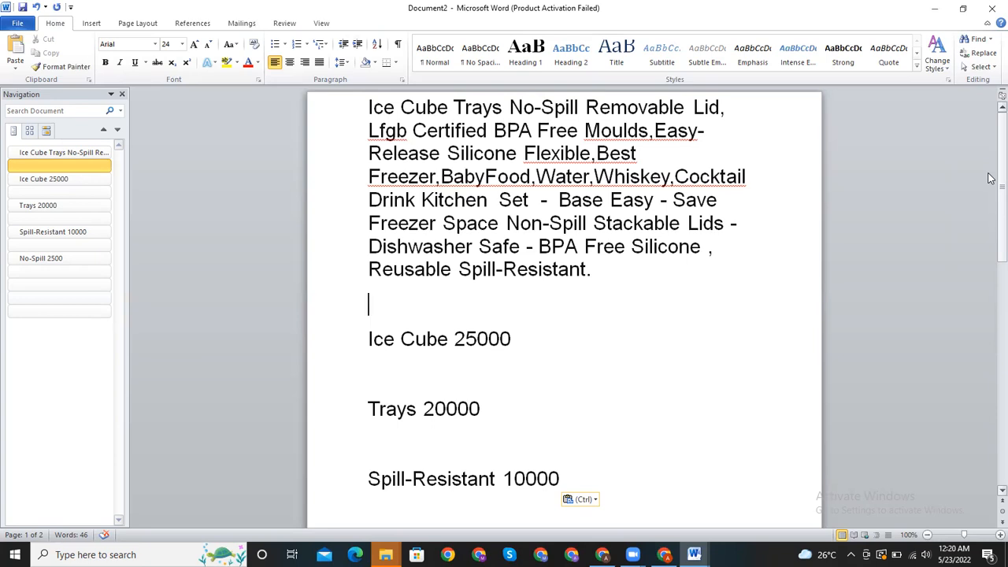
click(418, 409)
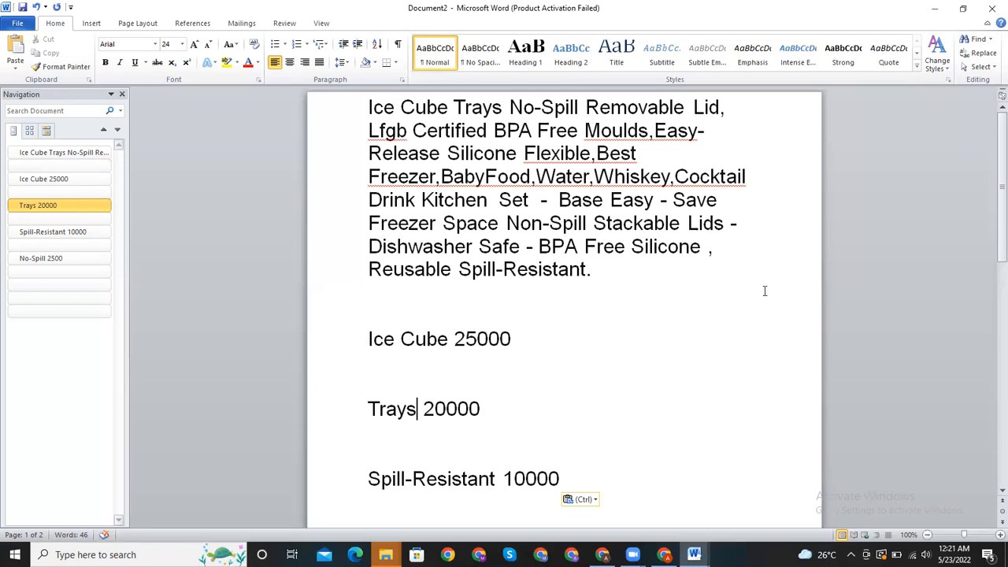
drag(991, 166, 989, 144)
drag(370, 331, 554, 360)
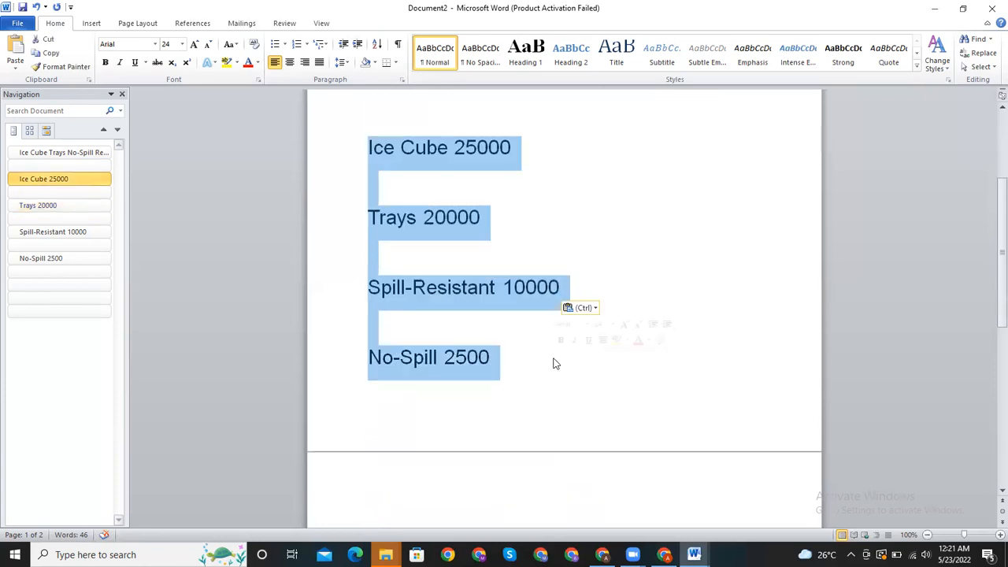
click(552, 359)
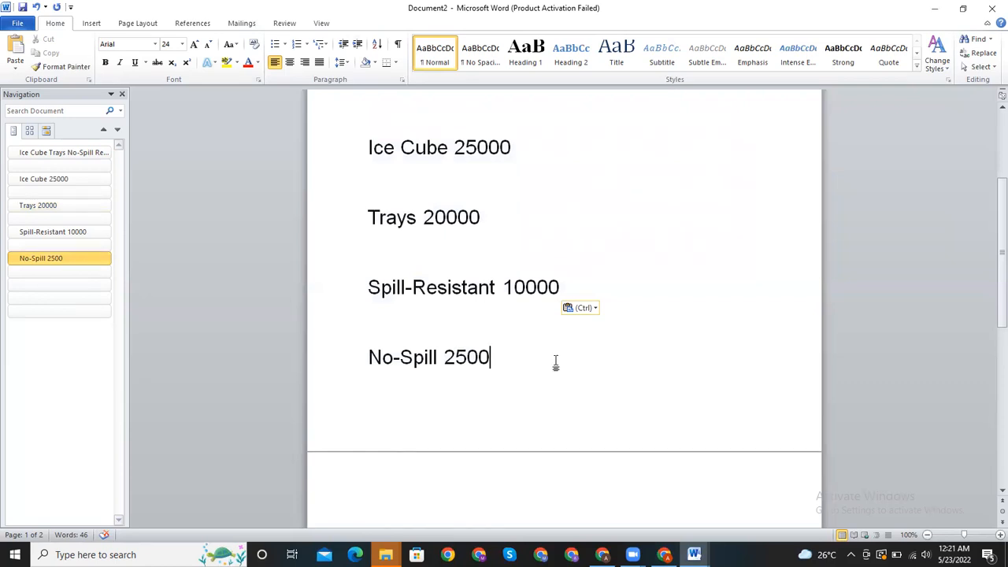
- View the VEHHE listing's About this item bullets in Chrome and delete all existing text from Document1 in Word
click(664, 554)
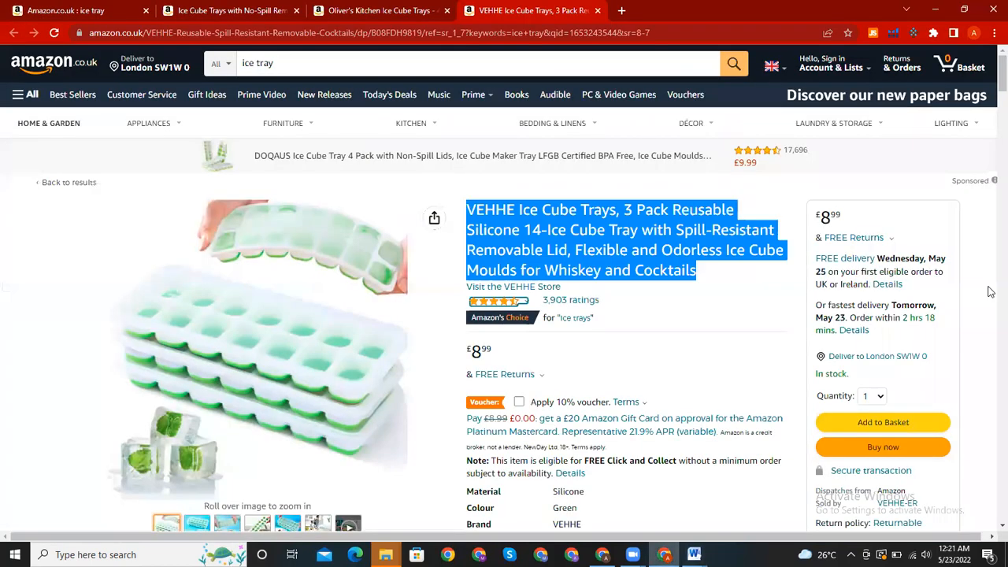
scroll(990, 126, down, 6)
scroll(990, 122, up, 2)
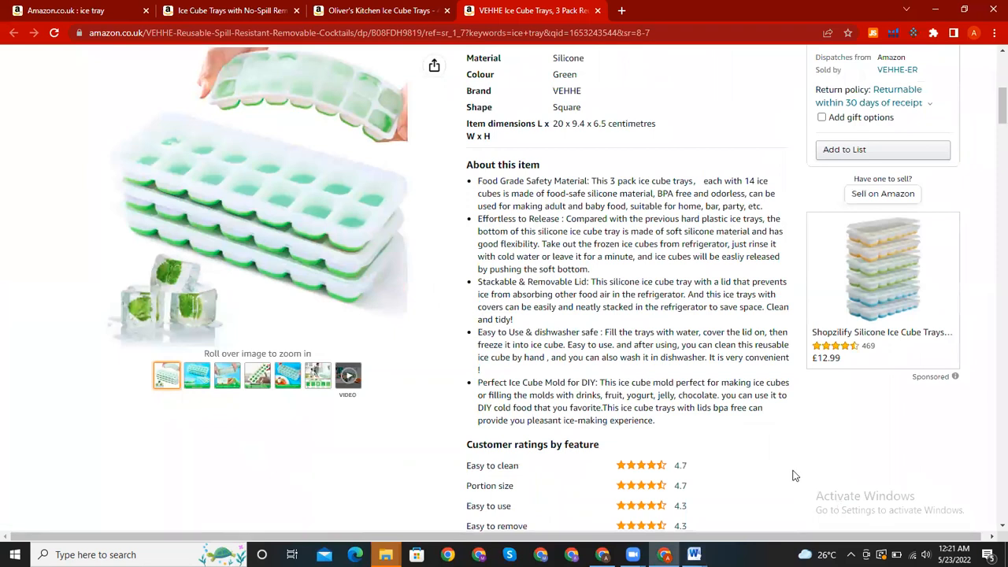
mouse_move(693, 554)
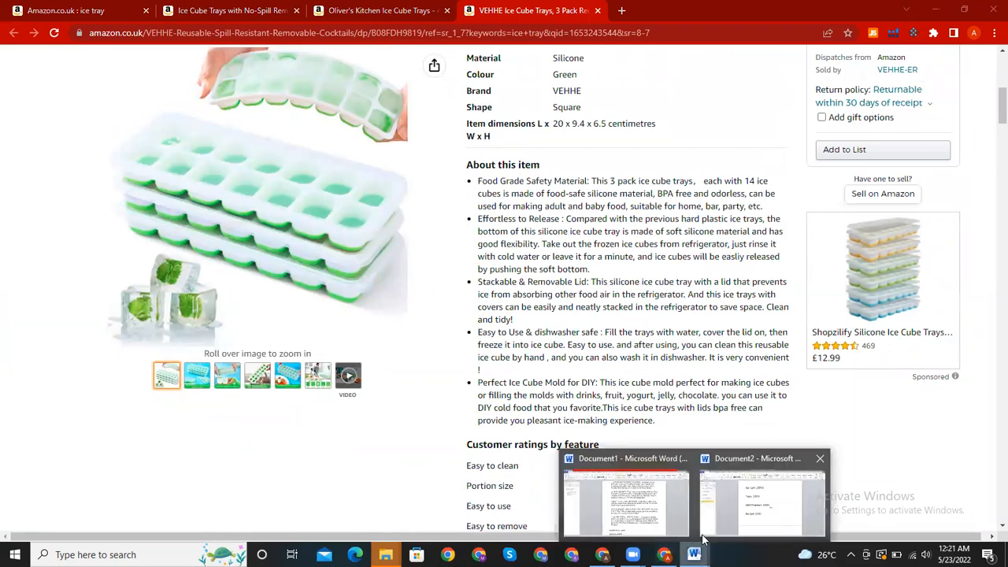
click(657, 522)
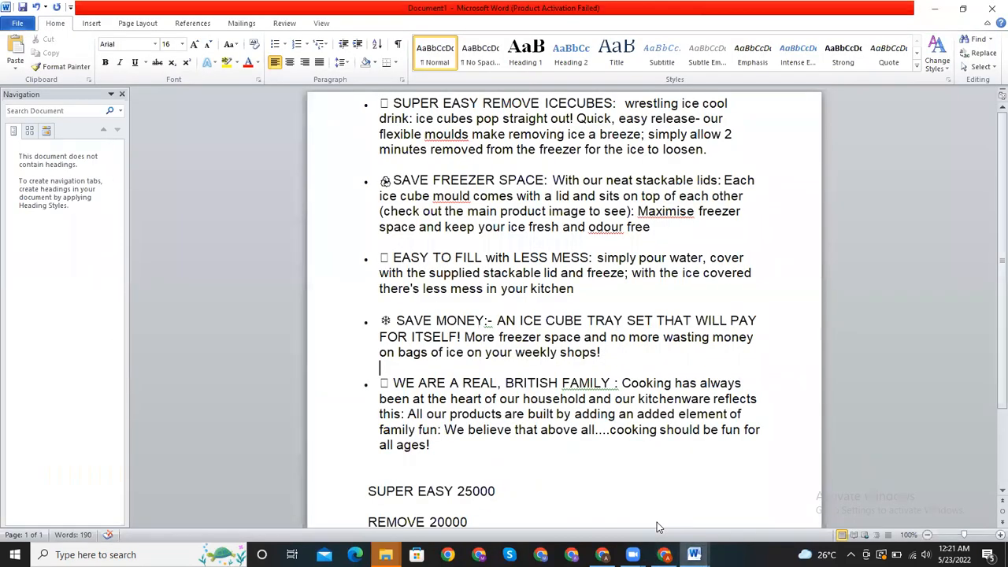
key(ctrl+a)
key(Delete)
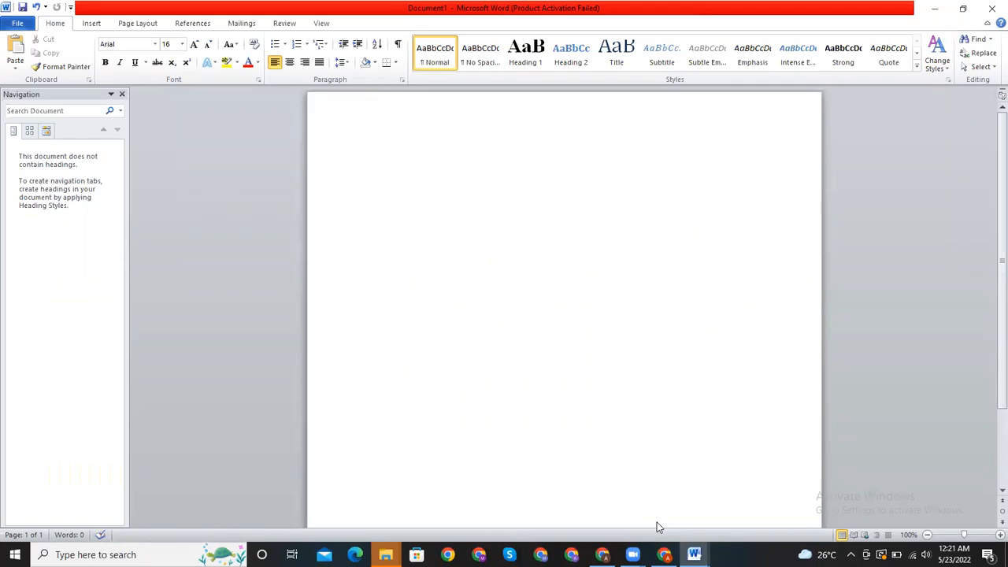
- Review the product title and keyword list in Document2 and return to the blank Document1
mouse_move(693, 554)
click(715, 521)
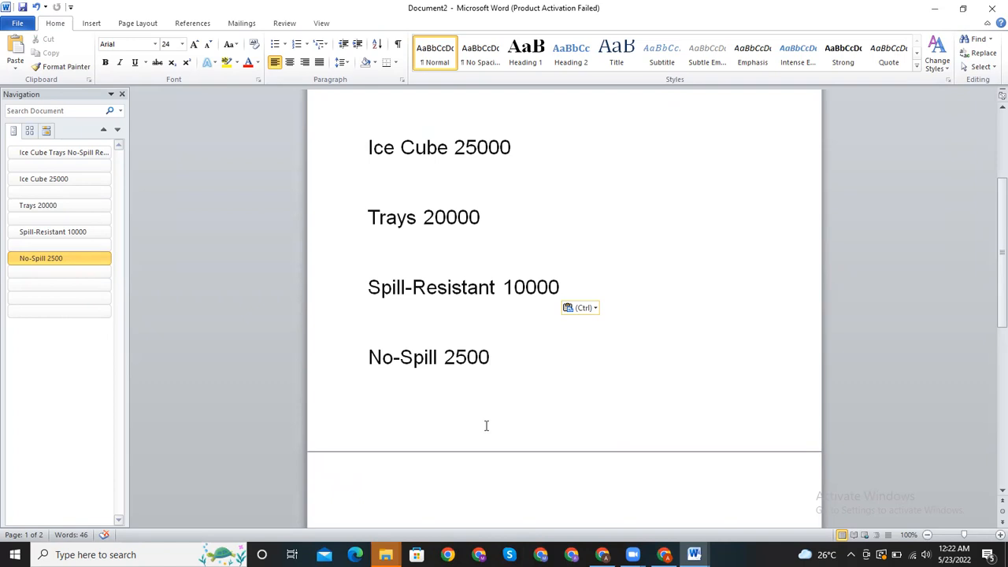
drag(990, 255, 990, 176)
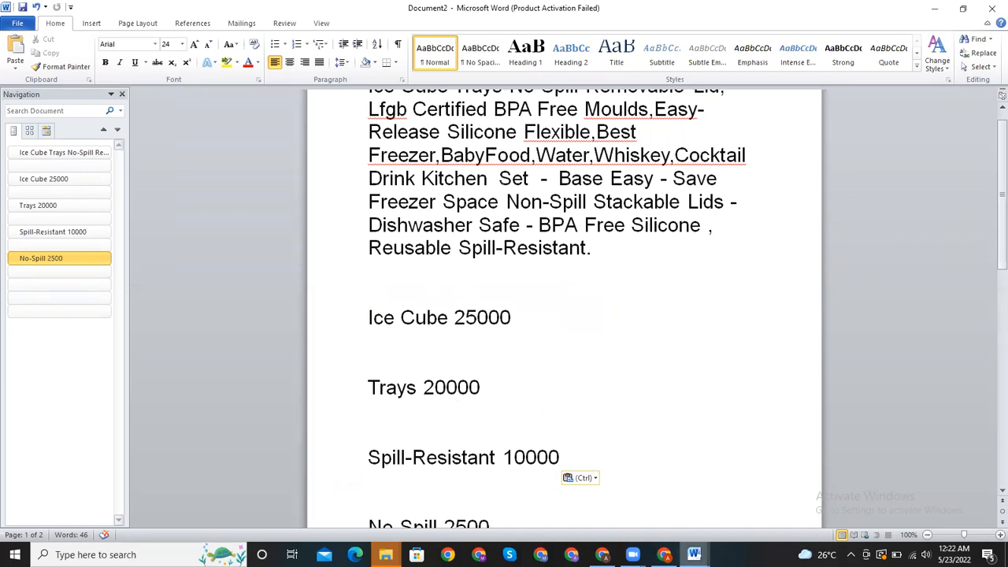
mouse_move(697, 556)
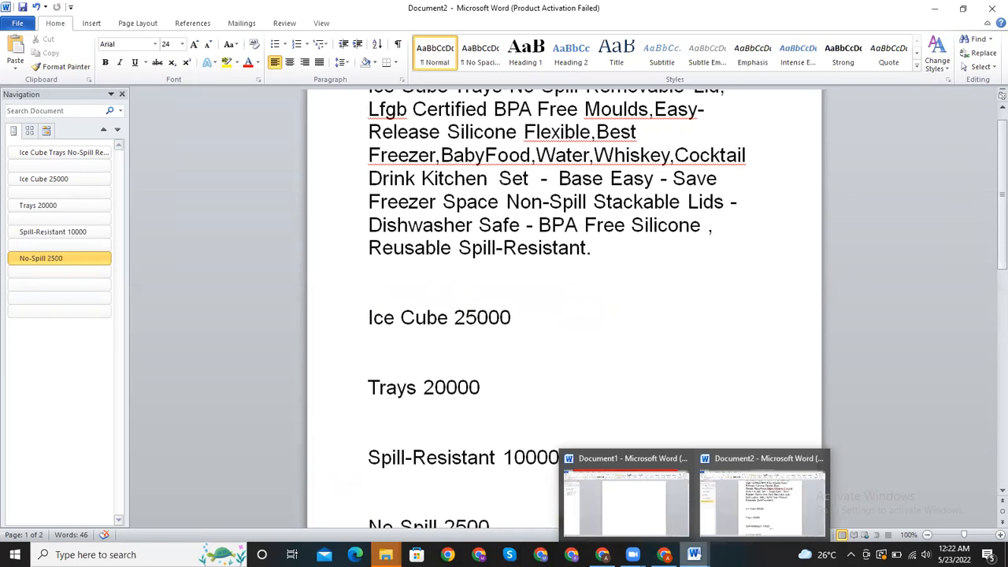
click(647, 499)
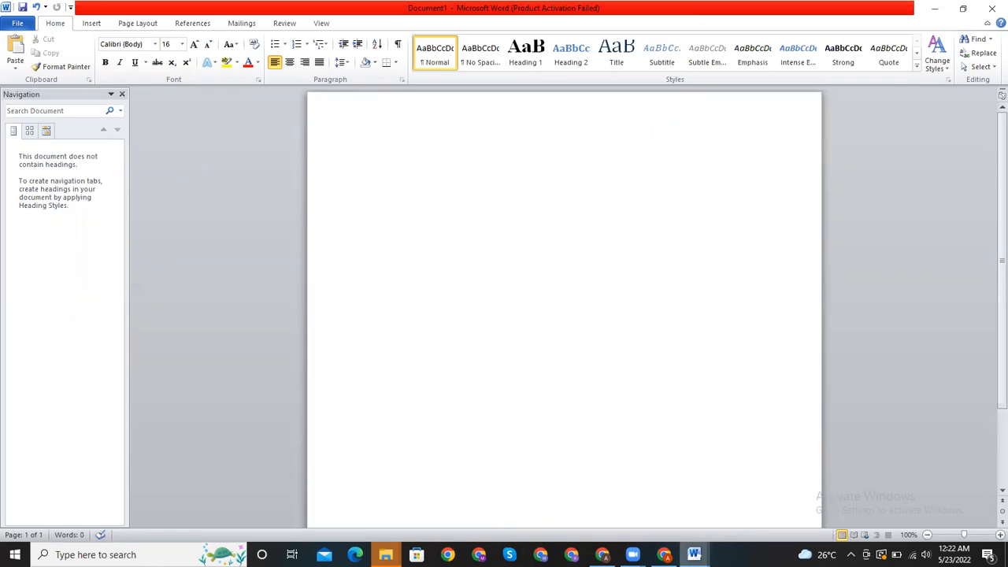
- Switch to Chrome and look through the three open Amazon ice cube tray listings
click(665, 554)
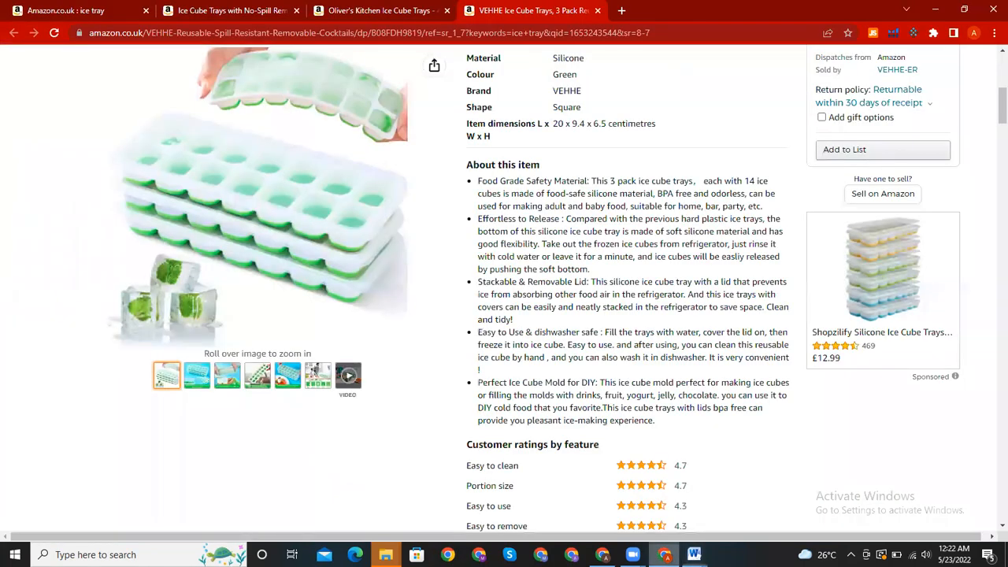
click(210, 10)
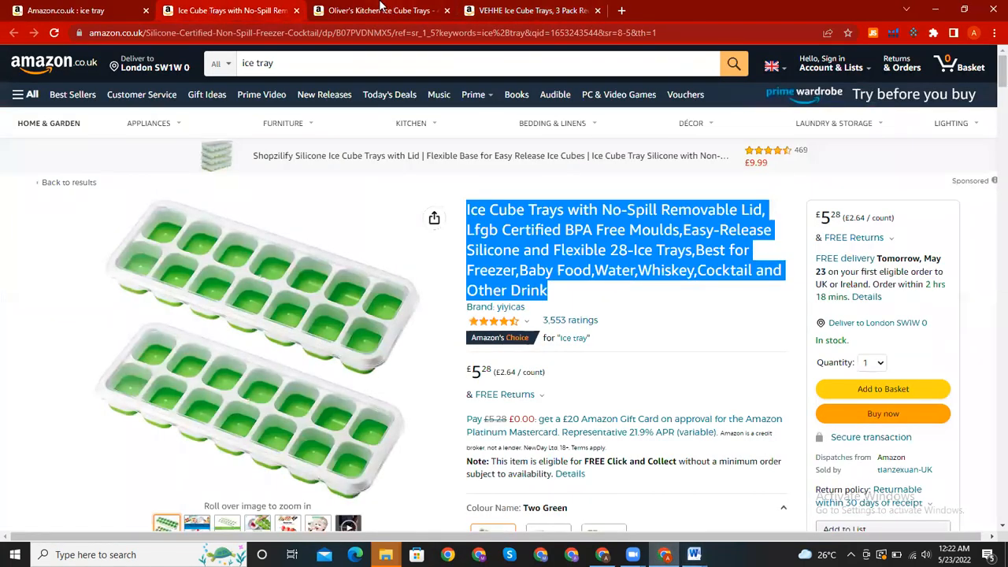
click(381, 7)
click(553, 6)
click(247, 7)
click(331, 10)
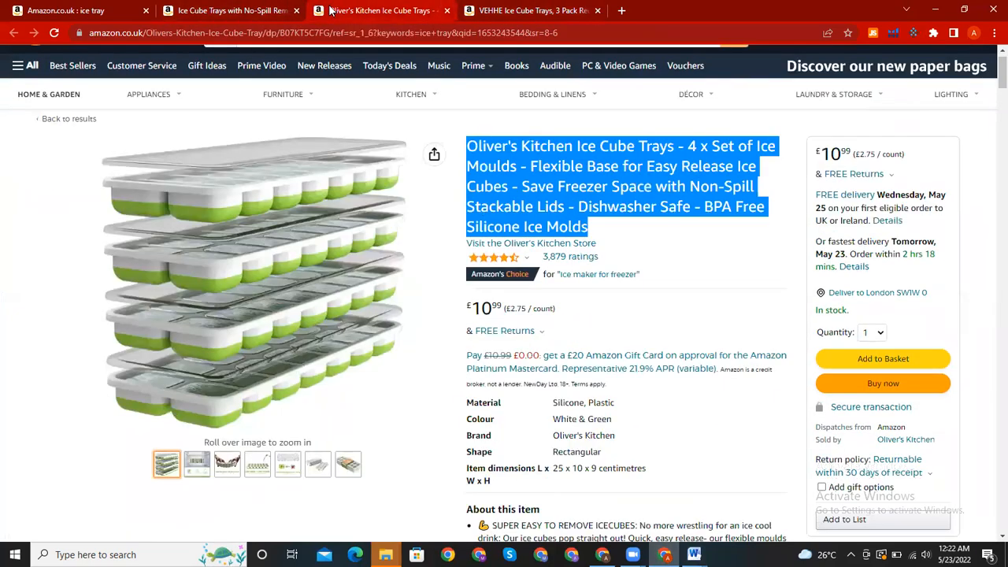
click(517, 9)
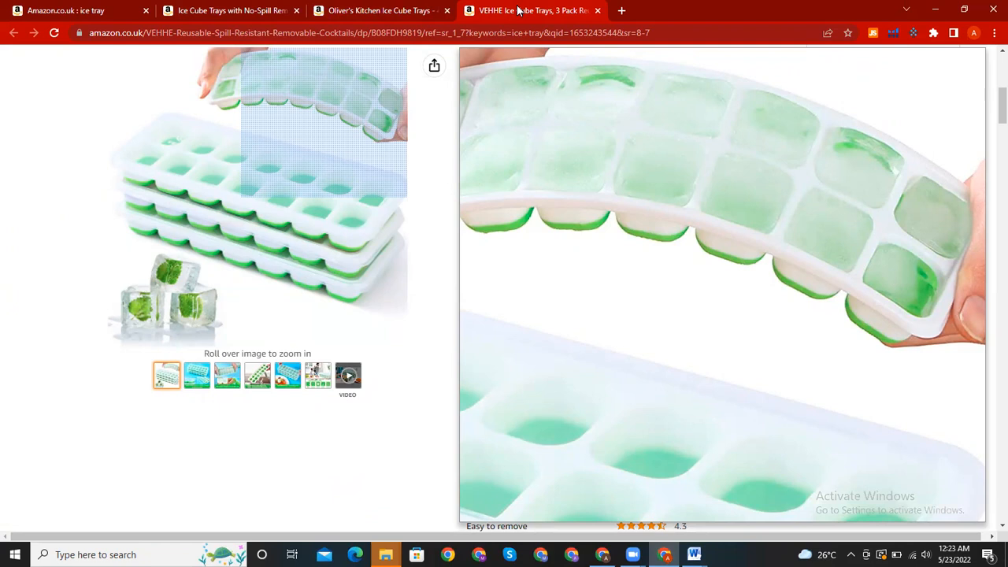
- Copy all About this item bullets from the "Ice Cube Trays with No-Spill Removable Lid" listing into Document1 in Word
click(261, 9)
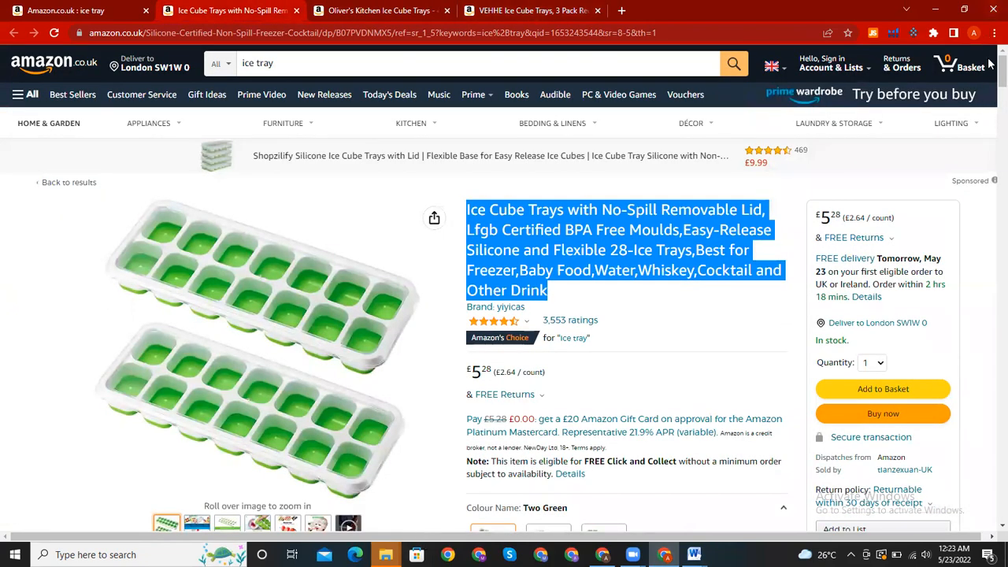
drag(991, 71, 996, 110)
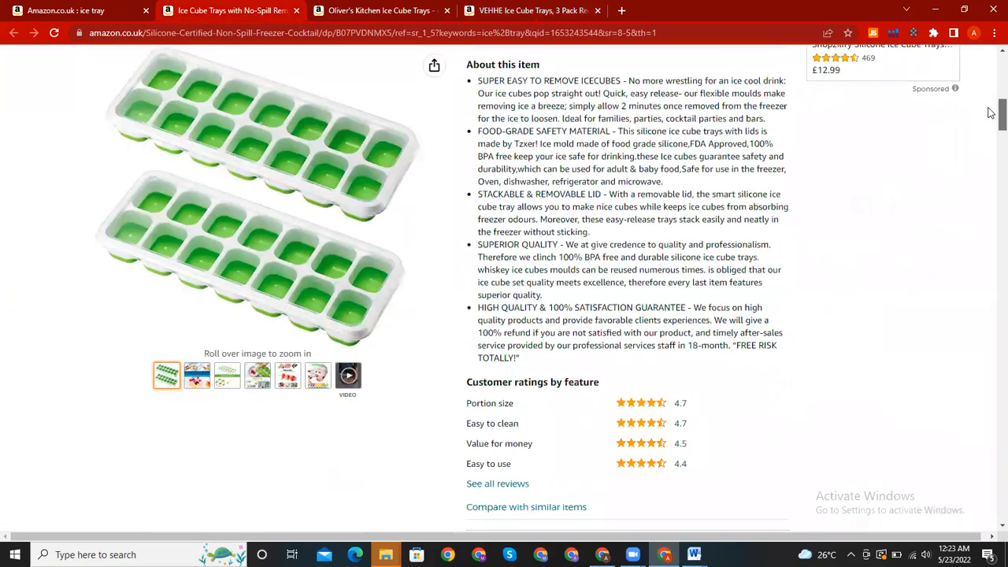
drag(477, 81, 586, 363)
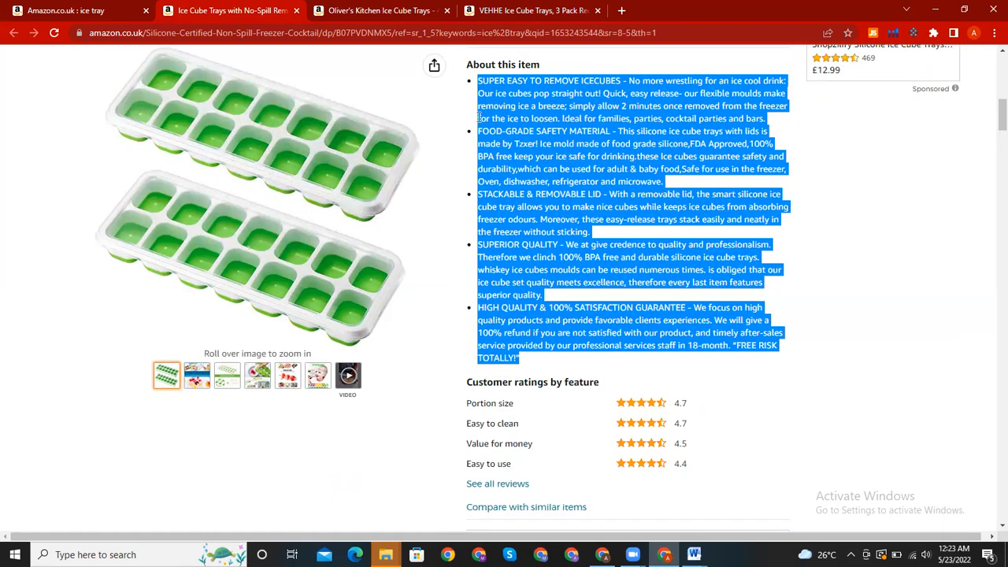
click(693, 555)
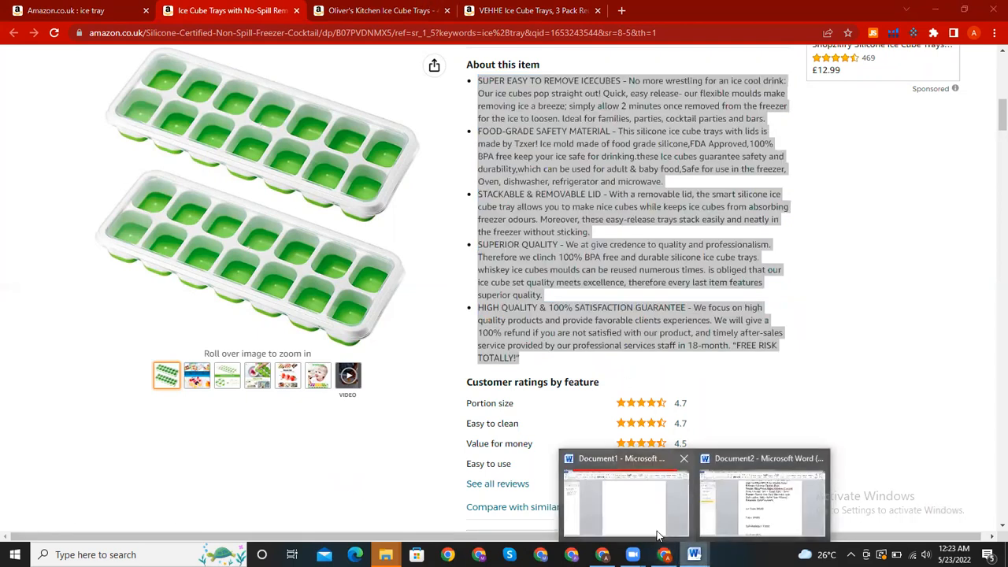
click(754, 494)
key(ctrl+v)
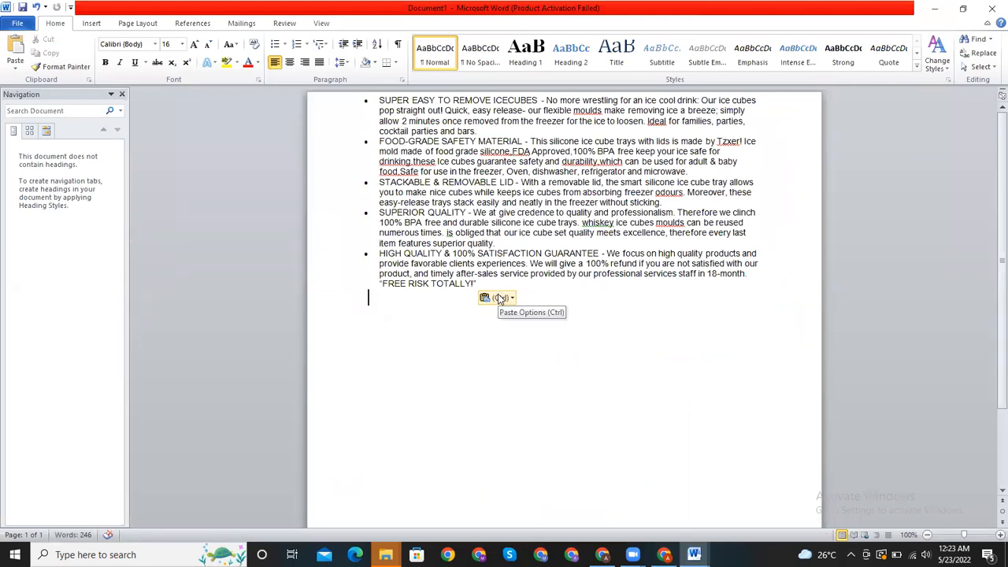
- Copy all About this item bullets from the Oliver's Kitchen Ice Cube Trays listing in Chrome into Word's Document1, below the first set
key(Return)
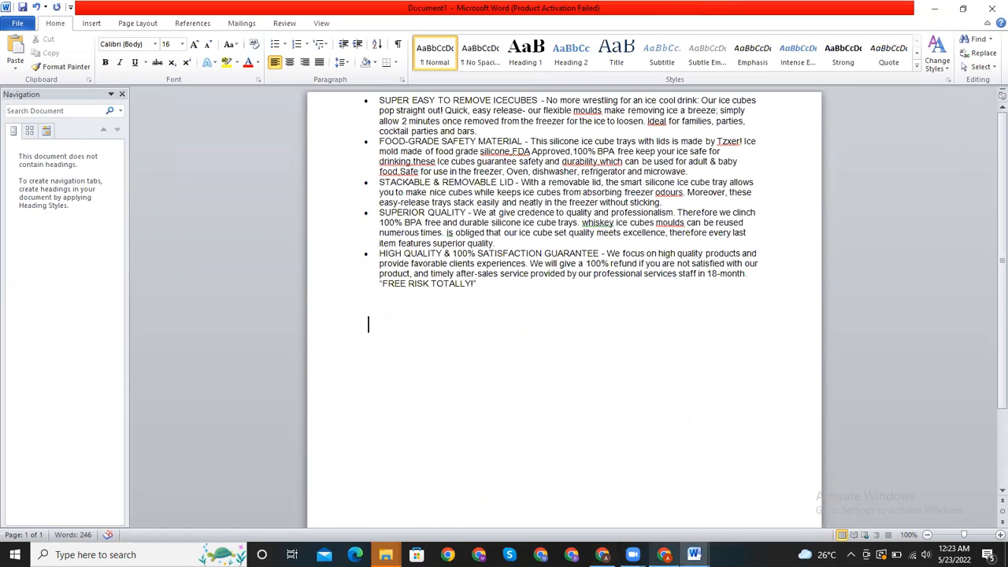
click(664, 554)
click(377, 8)
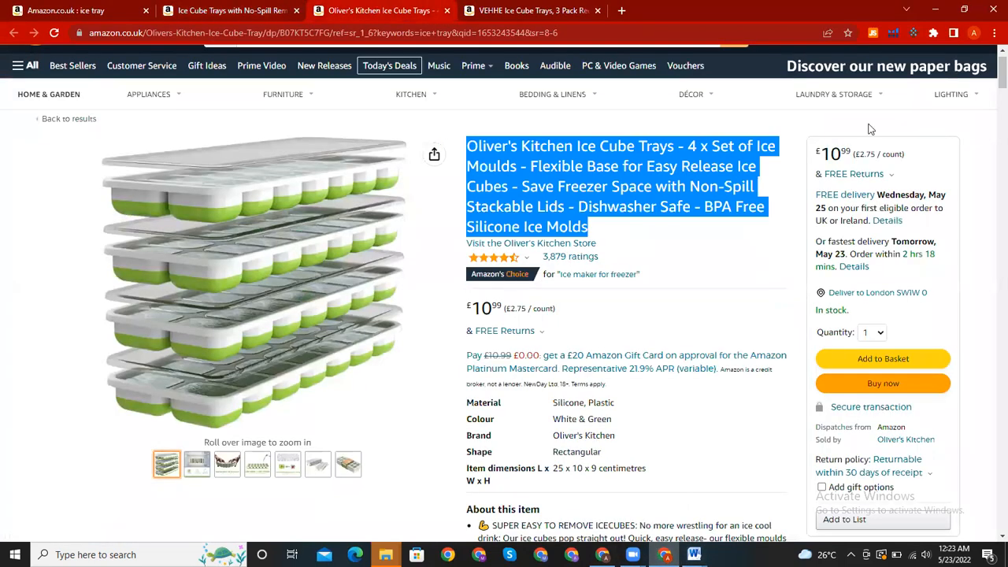
scroll(990, 101, down, 4)
scroll(990, 101, down, 2)
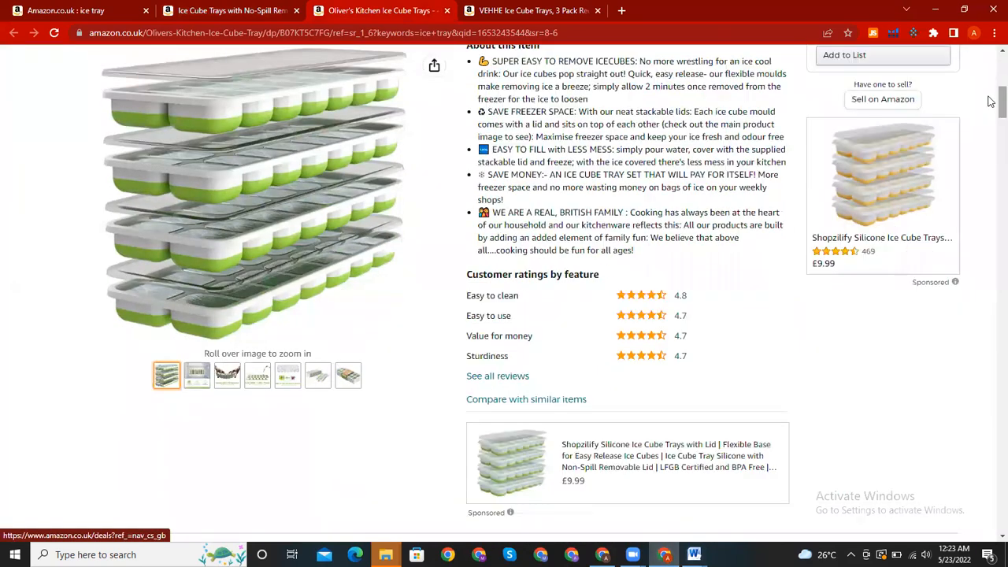
scroll(616, 96, up, 1)
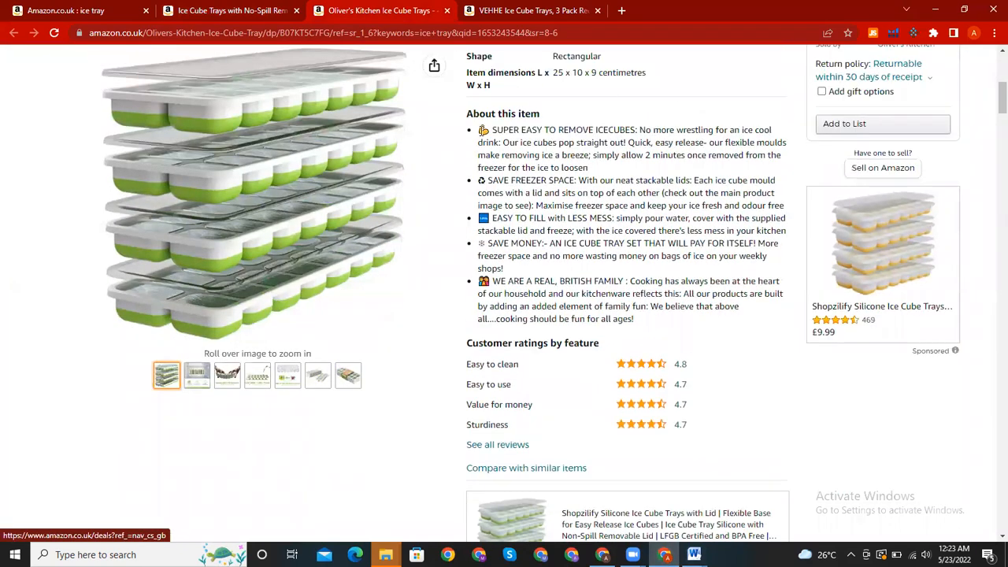
drag(482, 129, 668, 317)
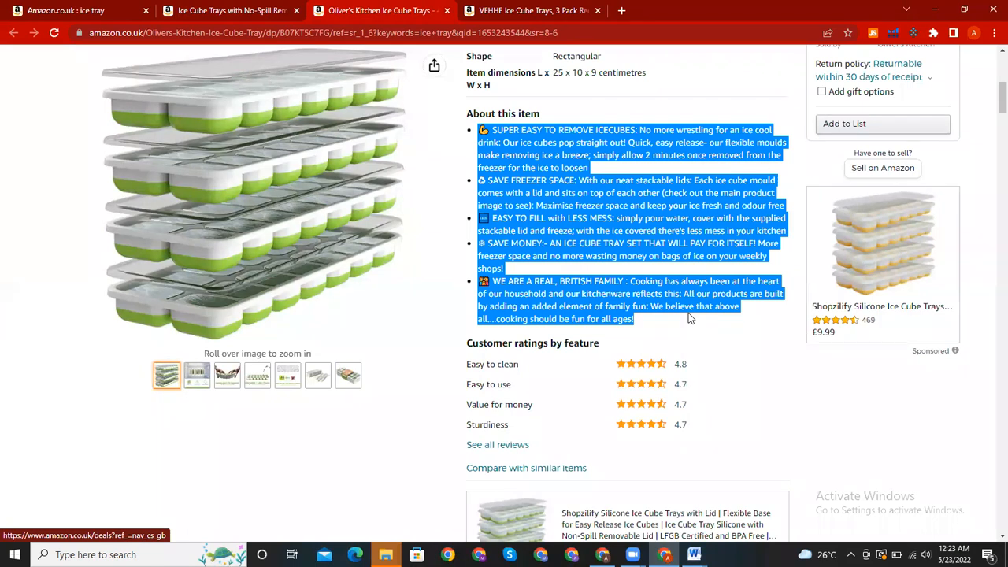
click(694, 554)
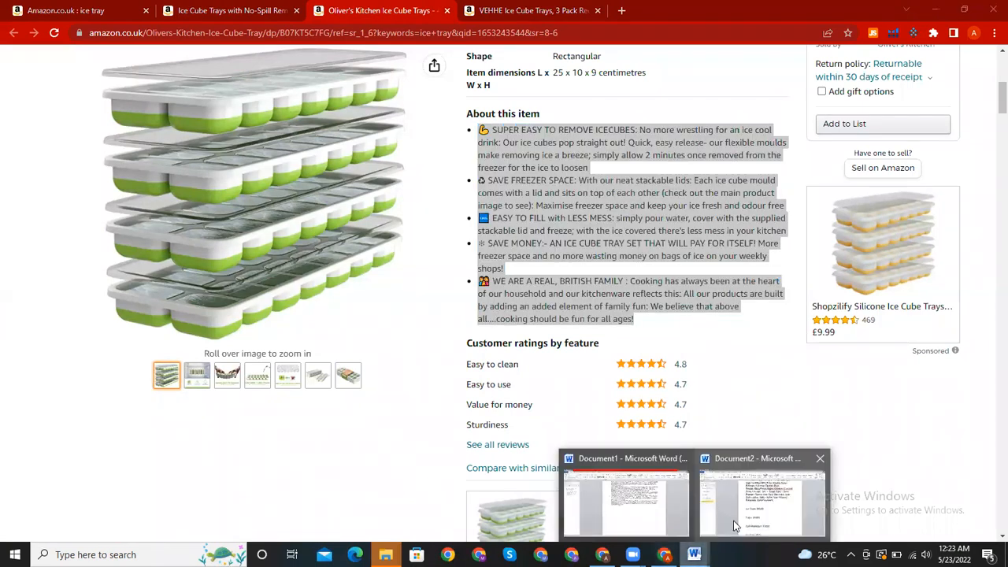
click(735, 521)
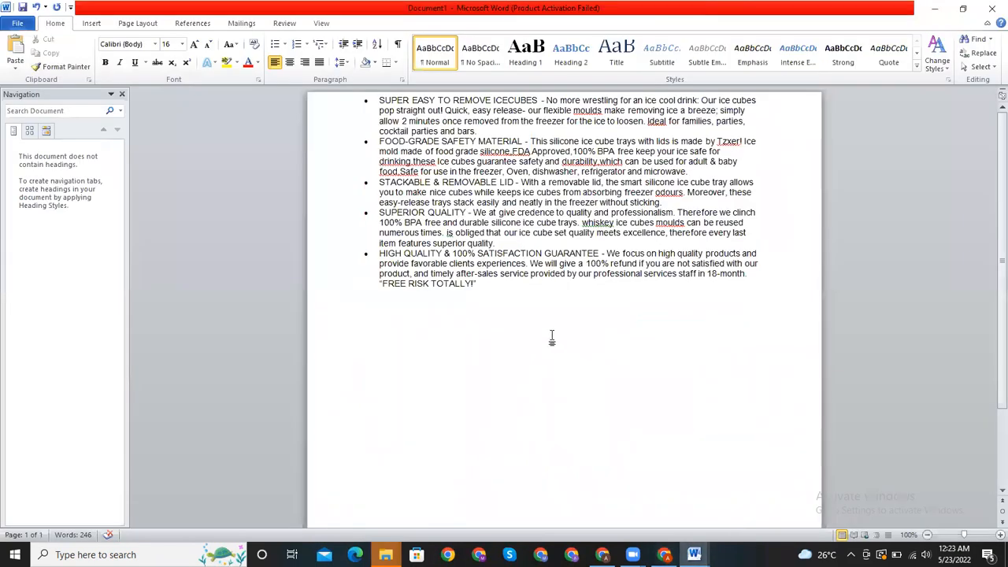
click(551, 337)
text(□ SUPER EASY TO REMOVE ICECUBES: No more wrestling for an ice cool drink: Our ice cubes pop straight out! Quick, easy release- our flexible moulds make removing ice a breeze; simply allow 2 minutes once removed from the freezer for the ice to loosen ❆SAVE FREEZER SPACE: With our neat stackable lids: Each ice cube mould comes with a lid and sits on top of each other (check out the main product image to see): Maximise freezer space and keep your ice fresh and odour free □ EASY TO FILL with LESS MESS: simply pour water, cover with the supplied stackable lid and freeze; with the ice covered there's less mess in your kitchen ❄ SAVE MONEY:- AN ICE CUBE TRAY SET THAT WILL PAY FOR ITSELF! More freezer space and no more wasting money on bags of ice on your weekly shops! □ WE ARE A REAL, BRITISH FAMILY : Cooking has always been at the heart of our household and our kitchenware reflects this: All our products are built by adding an added element of family fun: We believe that above all....cooking should be fun for all ages!)
scroll(990, 380, down, 3)
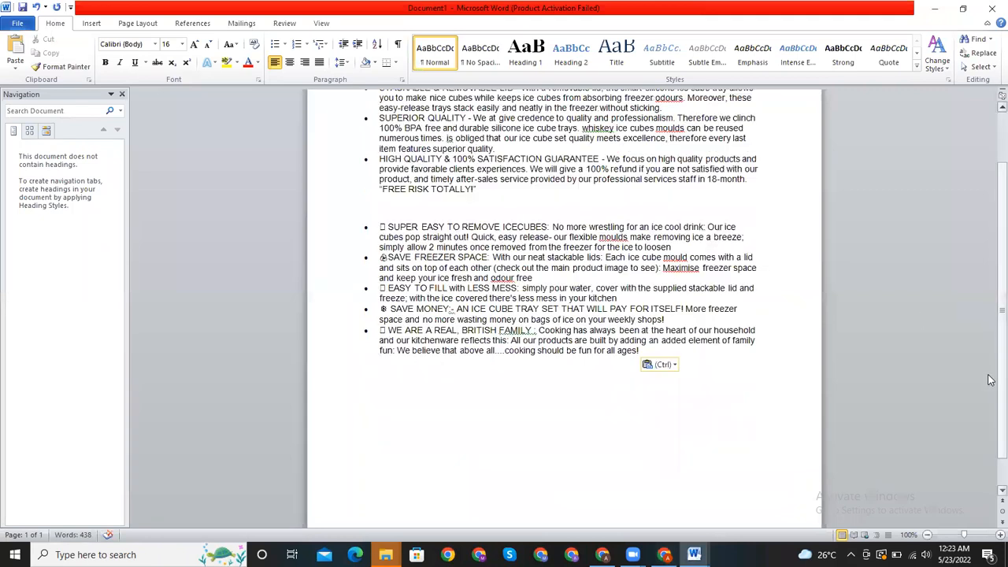
- Copy all About this item bullets from the VEHHE listing in Chrome into Word's Document1, below the Oliver's Kitchen bullets
click(663, 554)
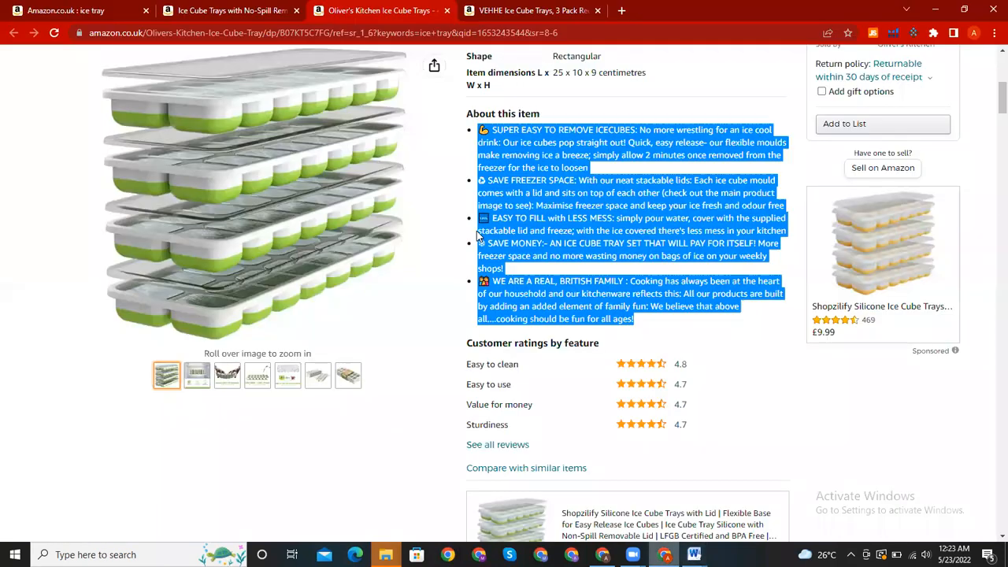
click(520, 10)
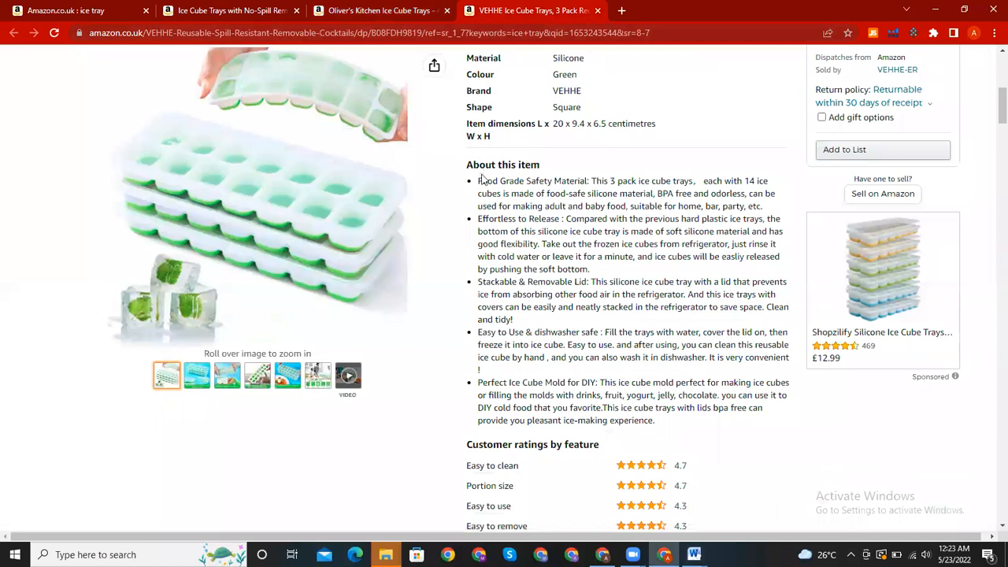
drag(477, 181, 692, 443)
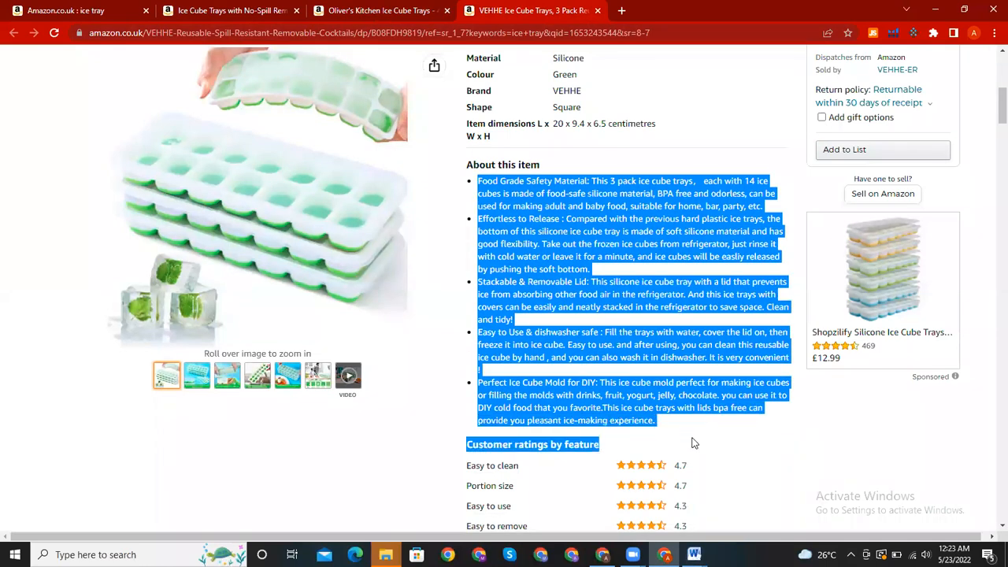
click(693, 443)
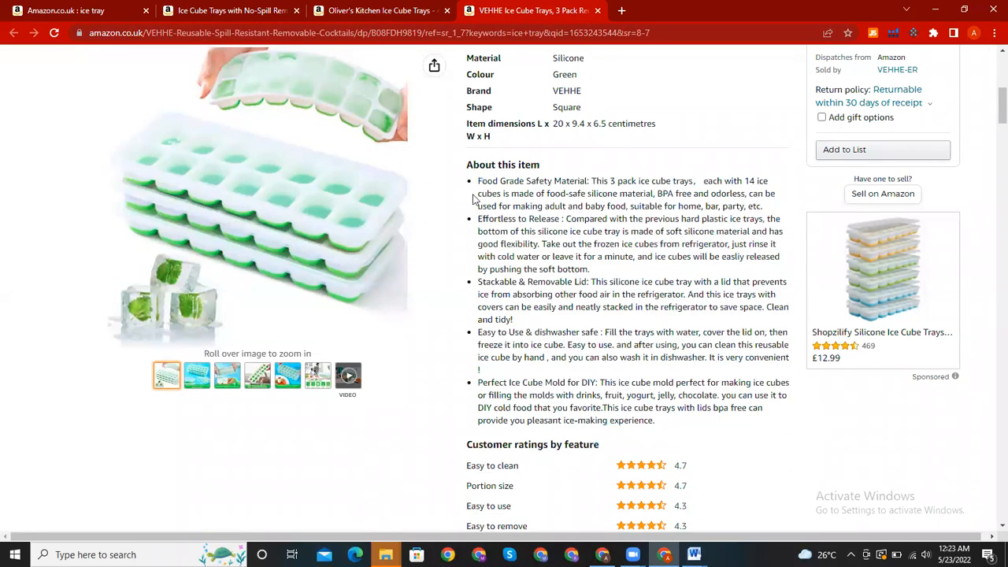
drag(476, 185, 685, 423)
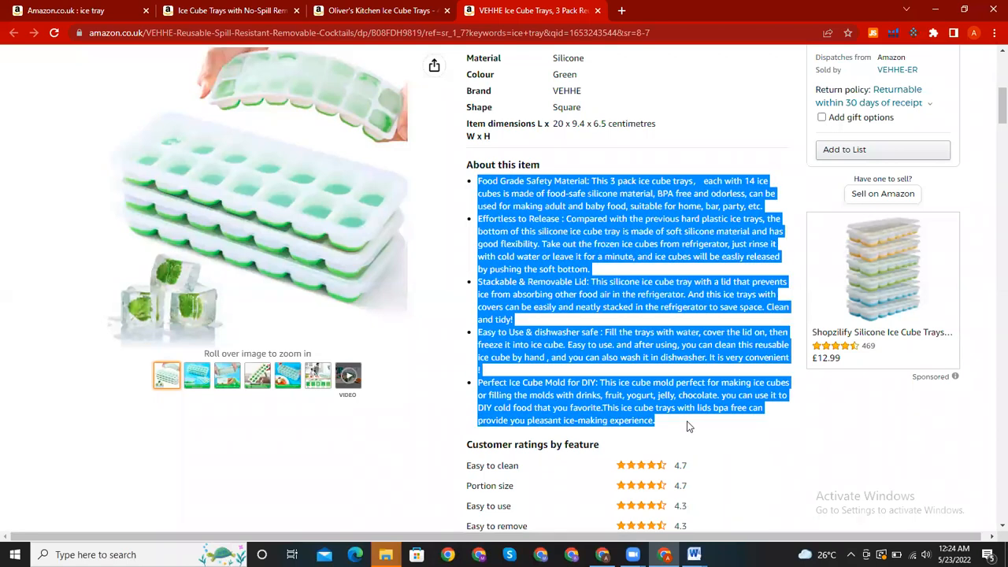
click(694, 552)
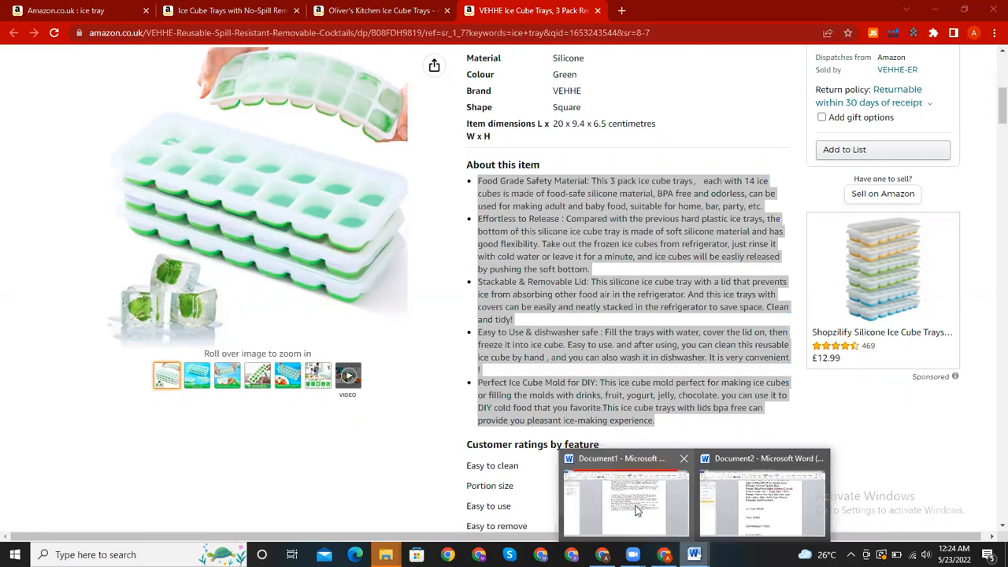
click(637, 510)
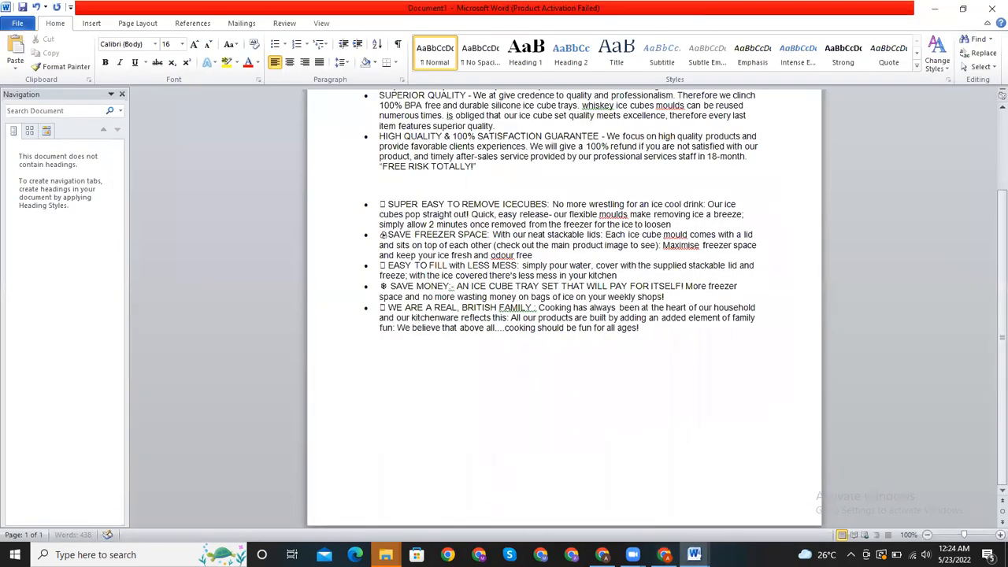
text(Food Grade Safety Material: This 3 pack ice cube trays， each with 14 ice cubes is made of food-safe silicone material, BPA free and odorless, can be used for making adult and baby food, suitable for home, bar, party, etc. Effortless to Release：Compared with the previous hard plastic ice trays, the bottom of this silicone ice cube tray is made of soft silicone material and has good flexibility. Take out the frozen ice cubes from refrigerator, just rinse it with cold water or leave it for a minute, and ice cubes will be easily released by pushing the soft bottom. Stackable & Removable Lid: This silicone ice cube tray with a lid that prevents ice from absorbing other food air in the refrigerator. And this ice trays with covers can be easily and neatly stacked in the refrigerator to save space. Clean and tidy! Easy to Use & dishwasher safe：Fill the trays with water, cover the lid on, then freeze it into ice cube. Easy to use. and after using, you can clean this reusable ice cube by hand , and you can also wash it in dishwasher. It is very convenient！ Perfect Ice Cube Mold for DIY: This ice cube mold perfect for making ice cubes or filling the molds with drinks, fruit, yogurt, jelly, chocolate. you can use it to DIY cold food that you favorite.This ice cube trays with lids bpa free can provide you pleasant ice-making experience.)
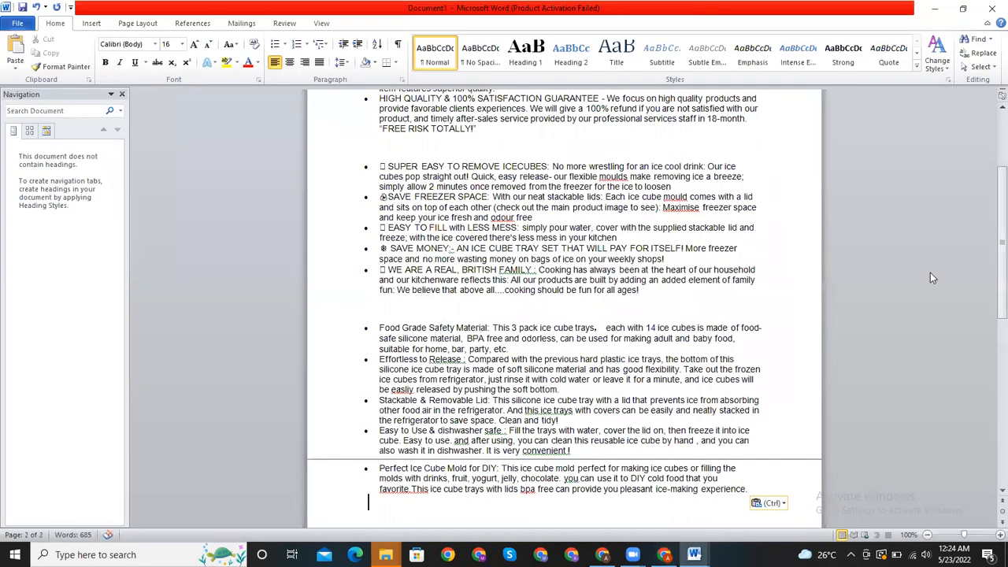
- Set all text in Document1 to font size 18 and look through the collected bullets from start to end
key(ctrl+a)
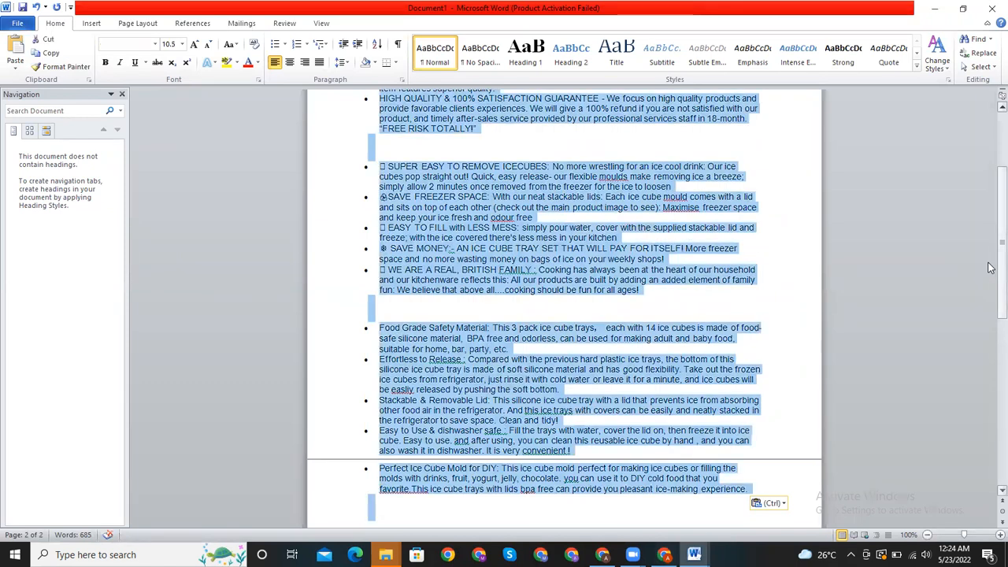
click(181, 44)
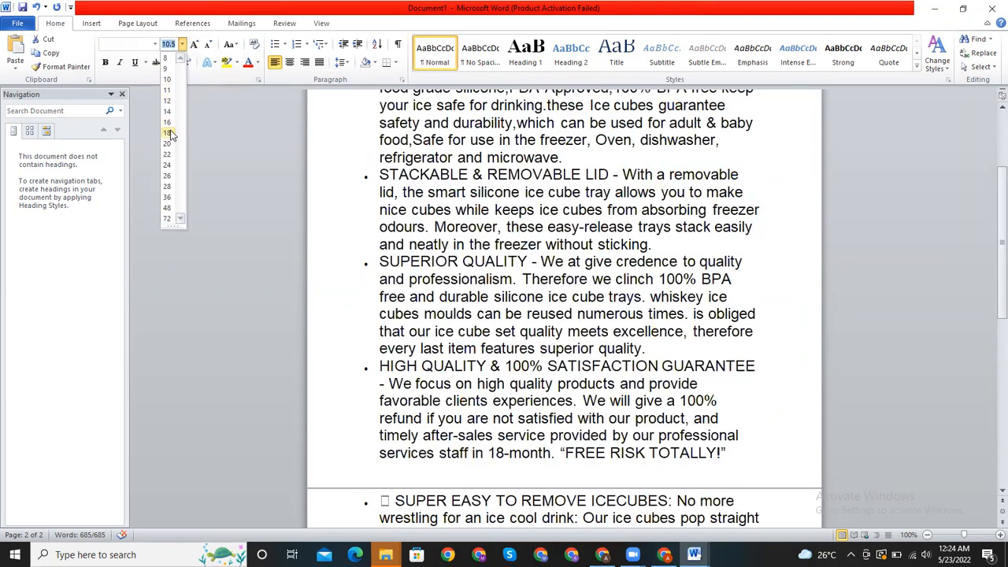
click(170, 132)
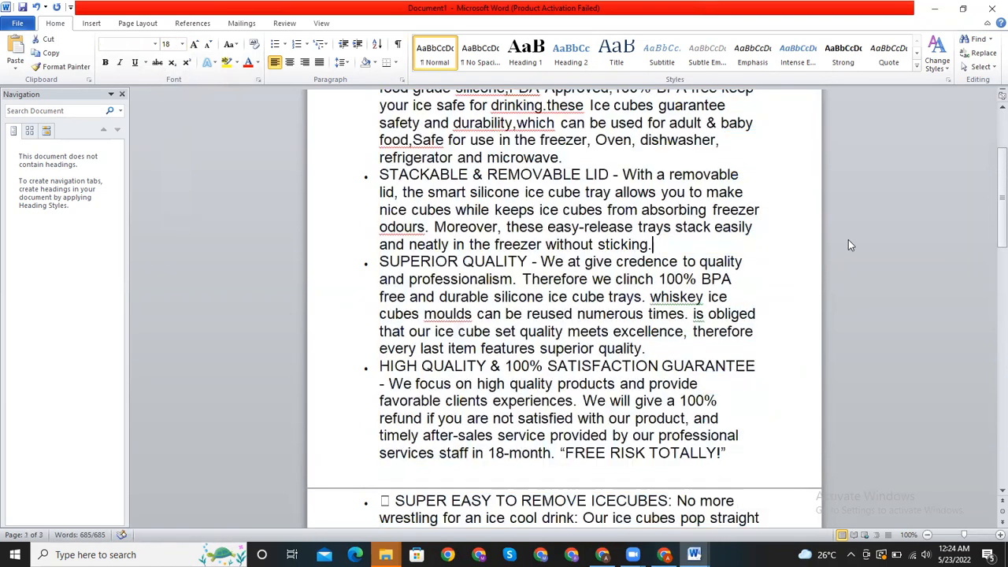
click(847, 239)
drag(990, 208, 989, 438)
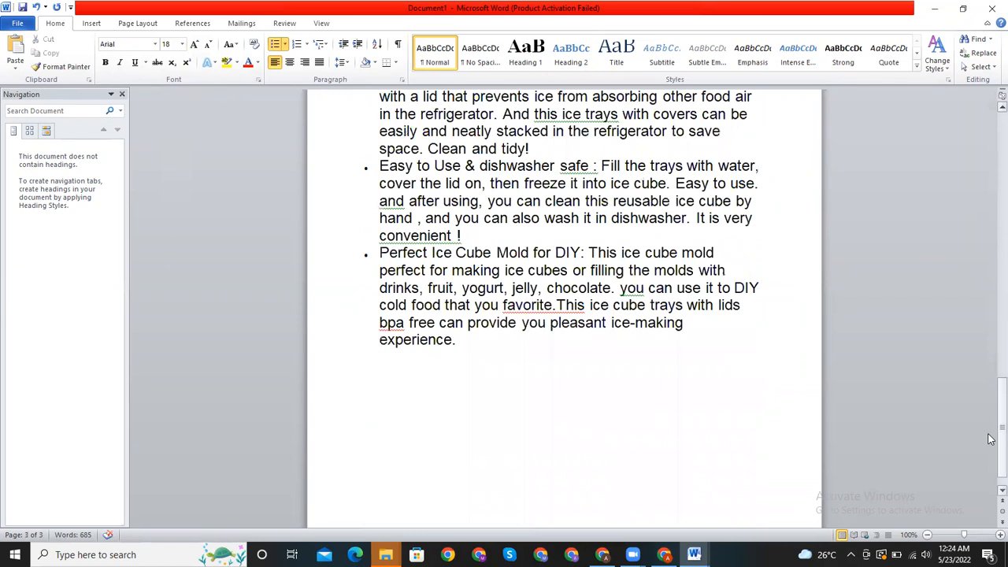
drag(990, 438, 990, 144)
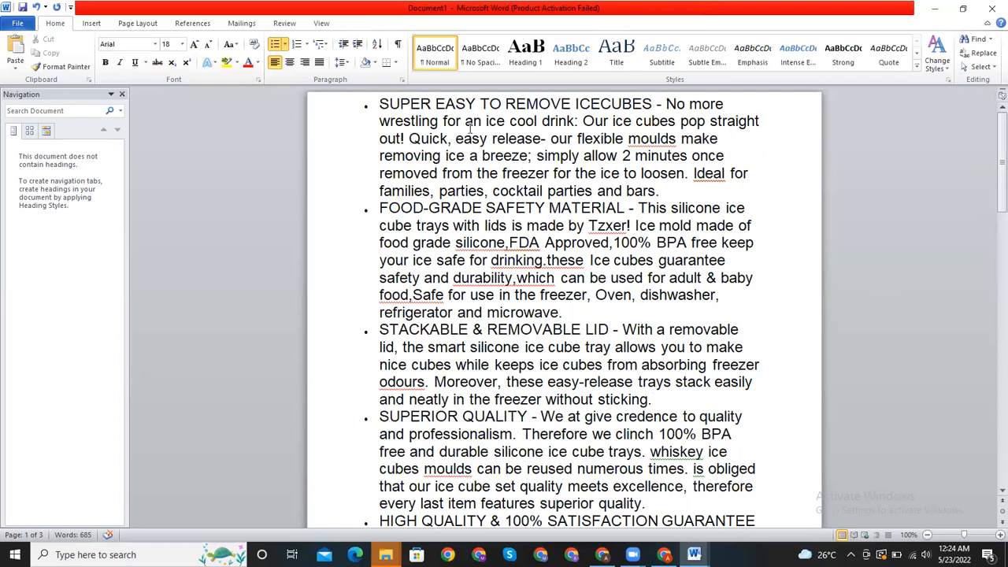
- Delete "TO" from the heading of the first bullet and remove "- No more" before "wrestling"
click(501, 106)
key(BackSpace)
key(BackSpace)
key(BackSpace)
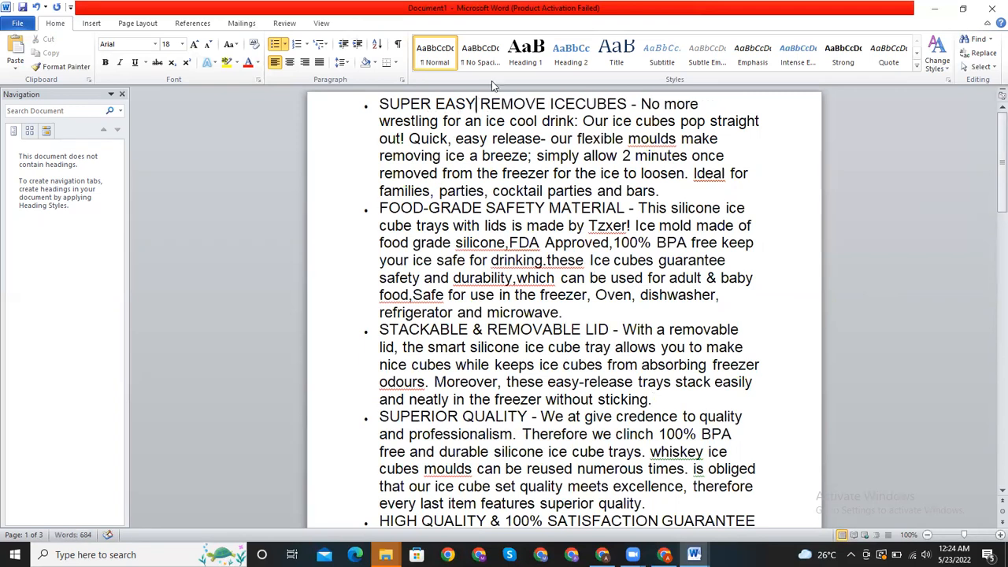
double_click(661, 106)
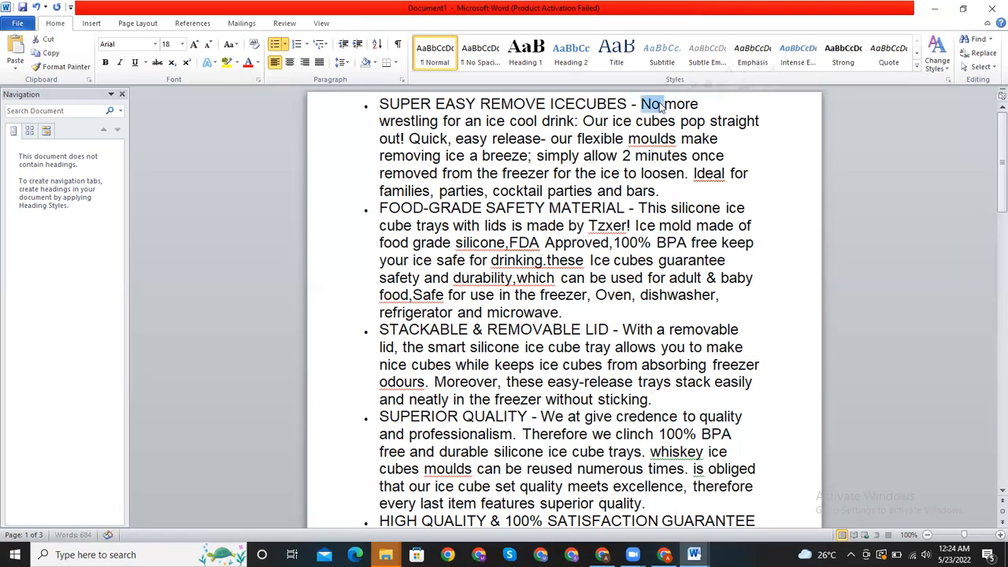
key(BackSpace)
click(674, 106)
key(BackSpace)
key(BackSpace)
key(BackSpace)
key(BackSpace)
key(BackSpace)
key(BackSpace)
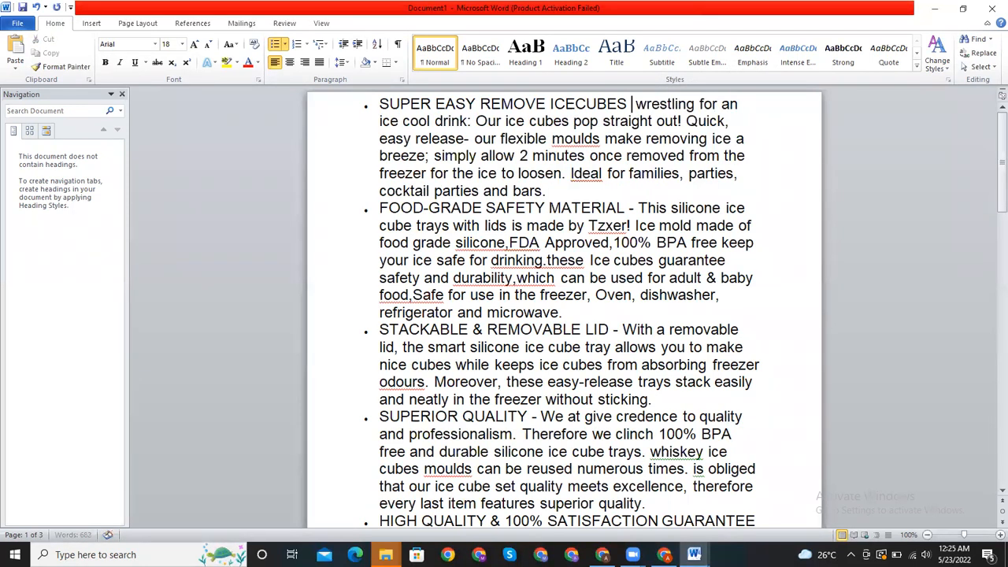
- Delete "for an ice" between "wrestling" and "cool drink" in the first bullet
click(753, 109)
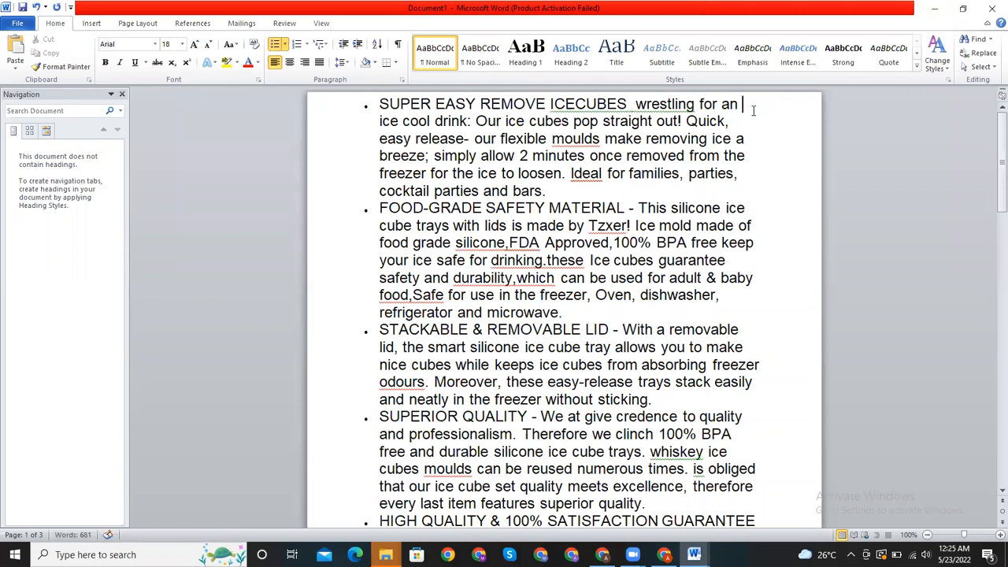
key(BackSpace)
key(BackSpace)
key(BackSpace)
key(BackSpace)
key(BackSpace)
key(BackSpace)
key(BackSpace)
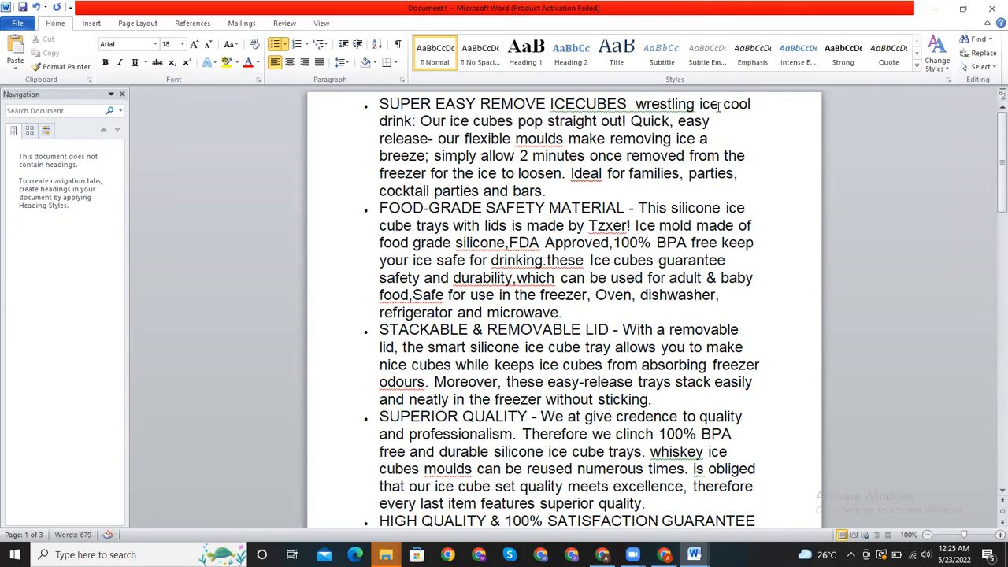
key(BackSpace)
key(BackSpace)
key(BackSpace)
key(BackSpace)
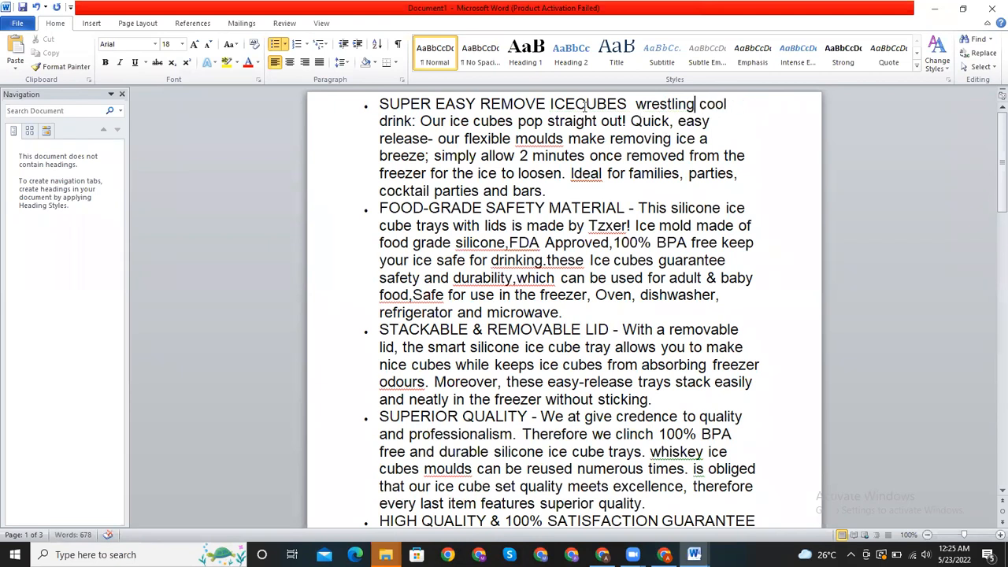
- Remove "Our ice cubes" before "pop straight" and "out!" after it in the first bullet, leaving a space before "Quick"
drag(419, 122, 491, 123)
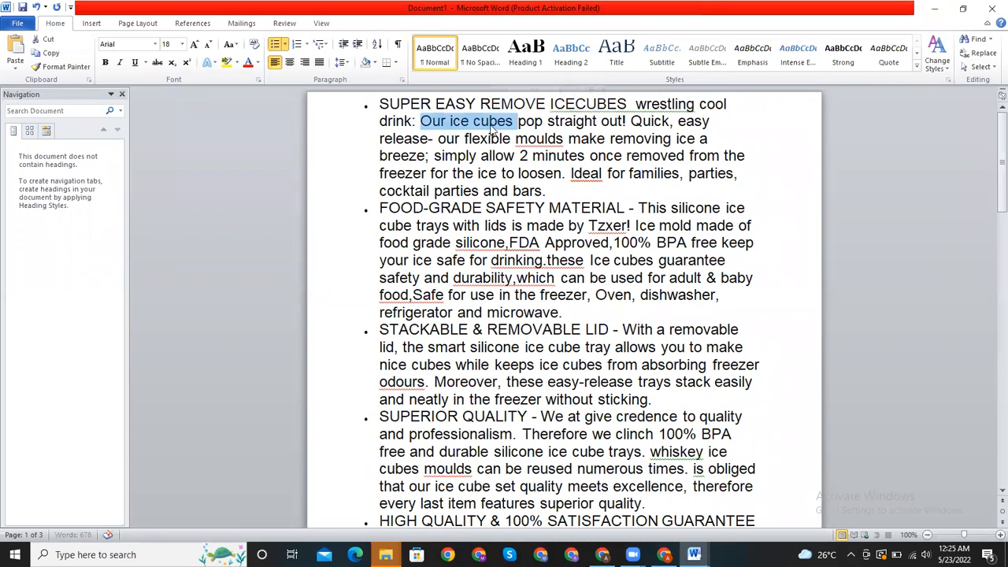
key(BackSpace)
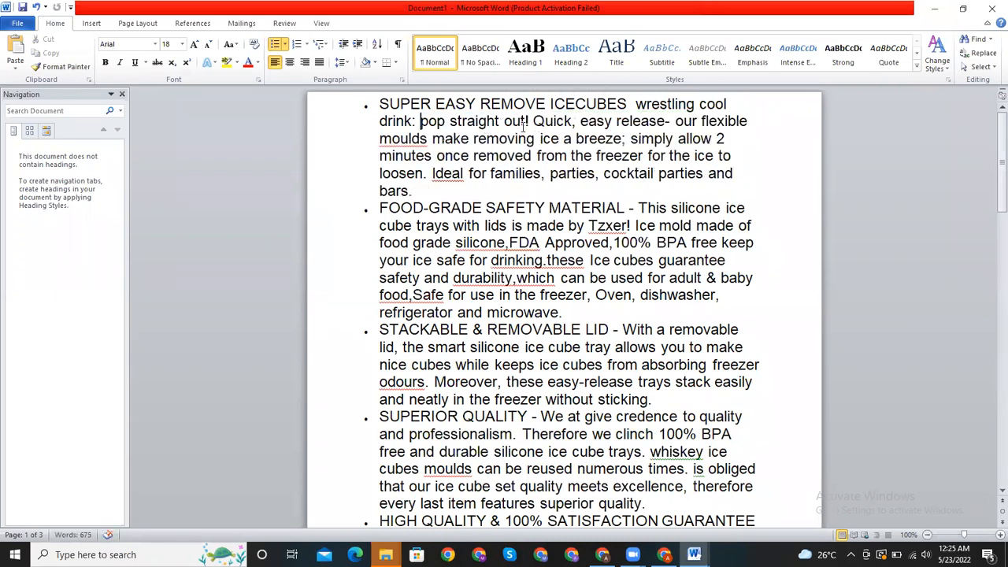
drag(449, 123, 521, 128)
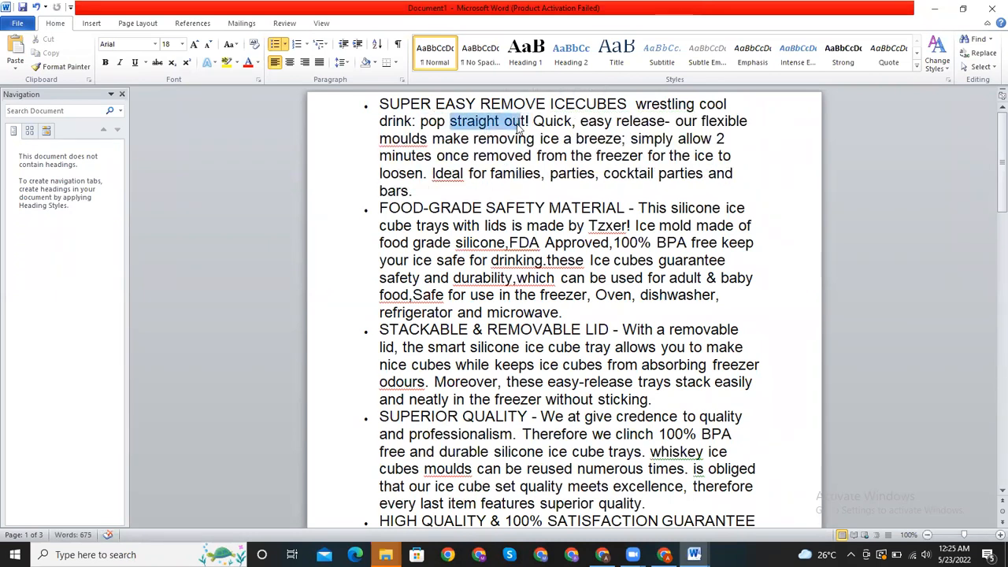
double_click(516, 124)
key(BackSpace)
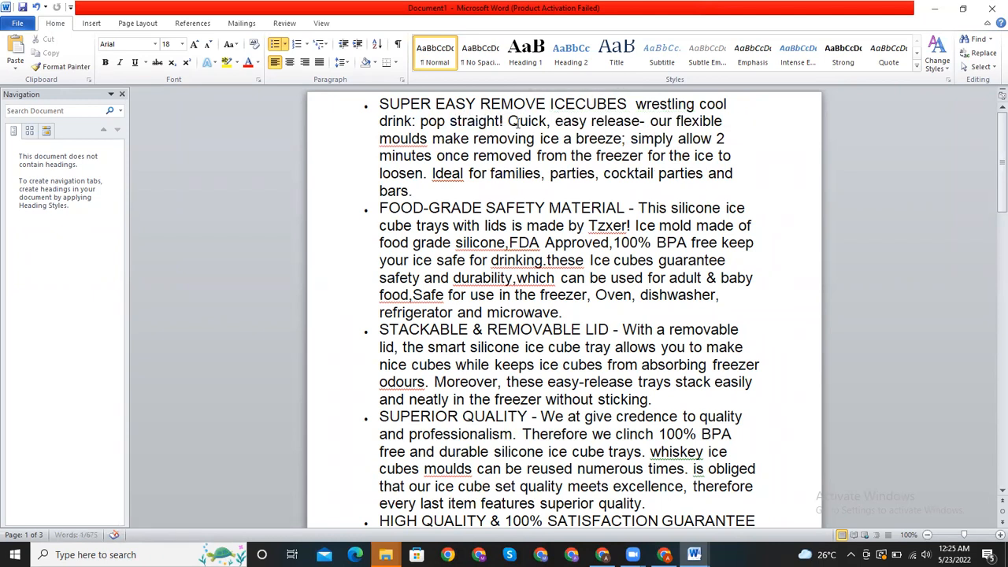
key(BackSpace)
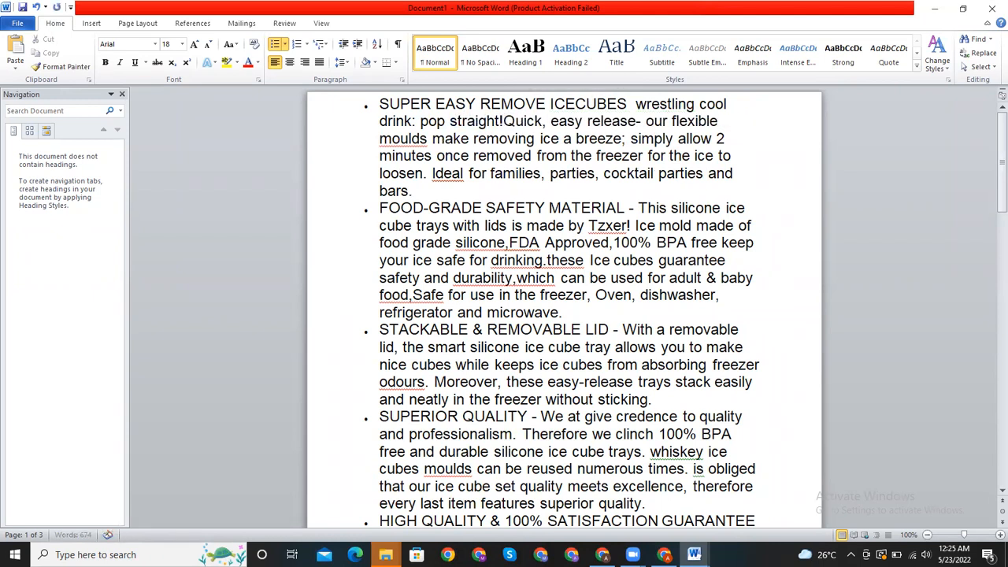
key(BackSpace)
key(BackSpace)
- Delete "our" before "flexible moulds" and shorten "make removing ice a breeze" to "removing breeze" in the first bullet
double_click(668, 124)
key(Delete)
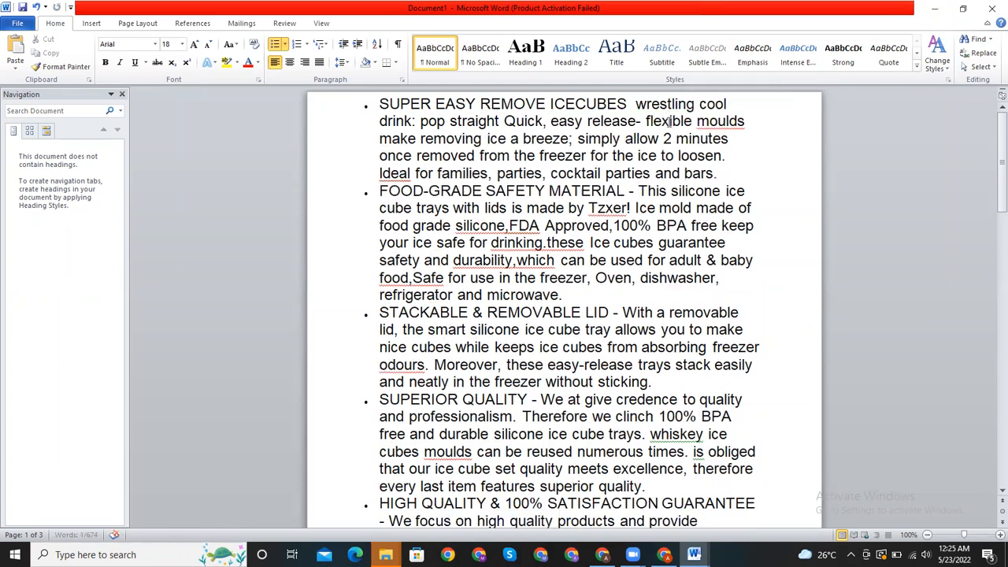
drag(380, 139, 480, 140)
key(BackSpace)
key(BackSpace)
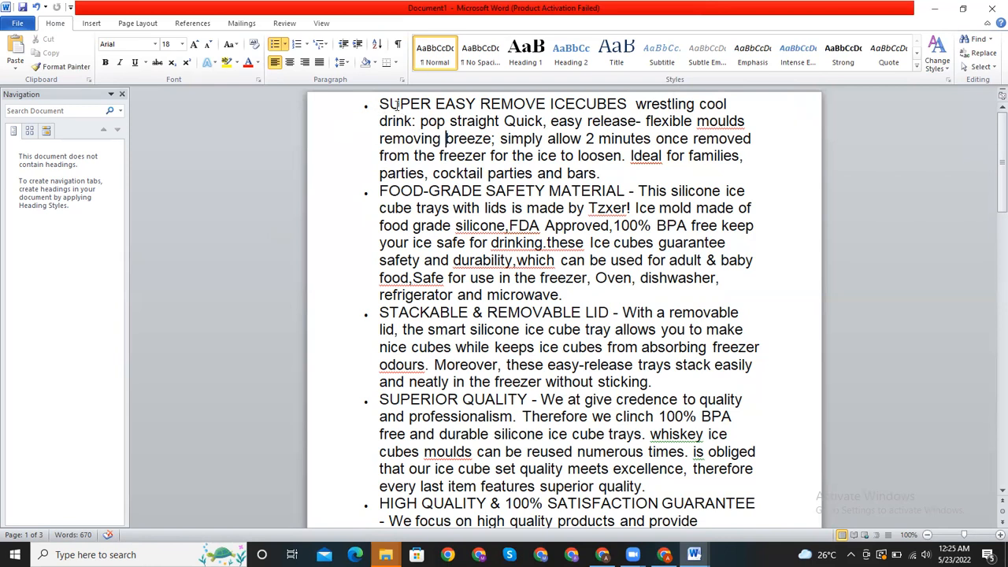
- Copy "SUPER EASY" from the first bullet's heading to a new line below the last bullet and add 26000 after it
drag(381, 104, 466, 115)
key(ctrl+c)
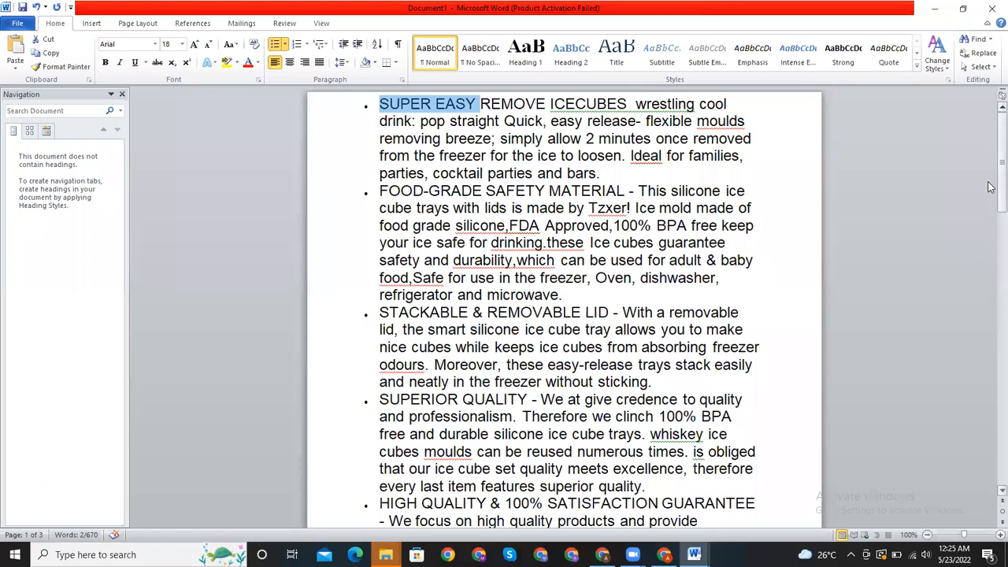
click(342, 120)
click(990, 174)
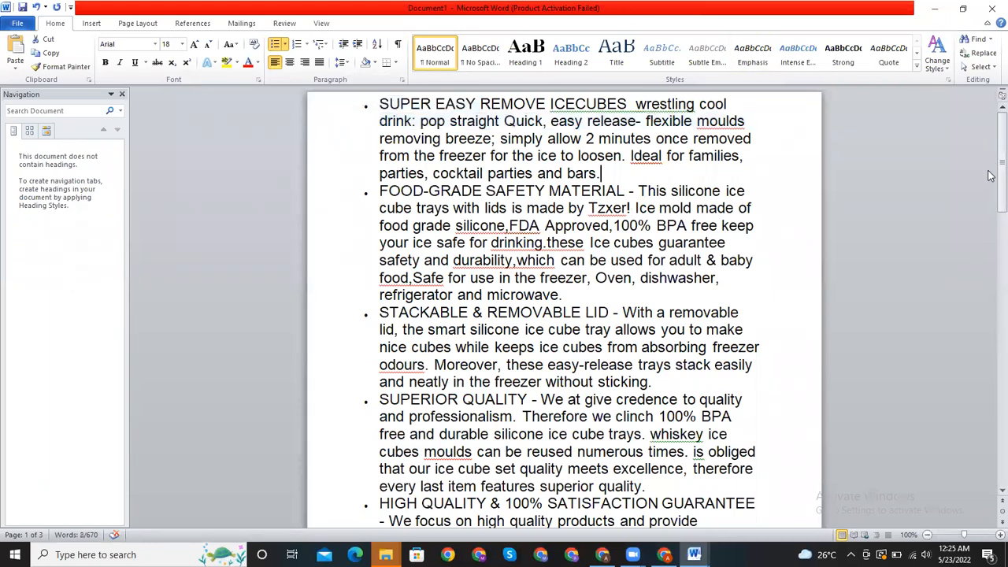
drag(1000, 178, 902, 433)
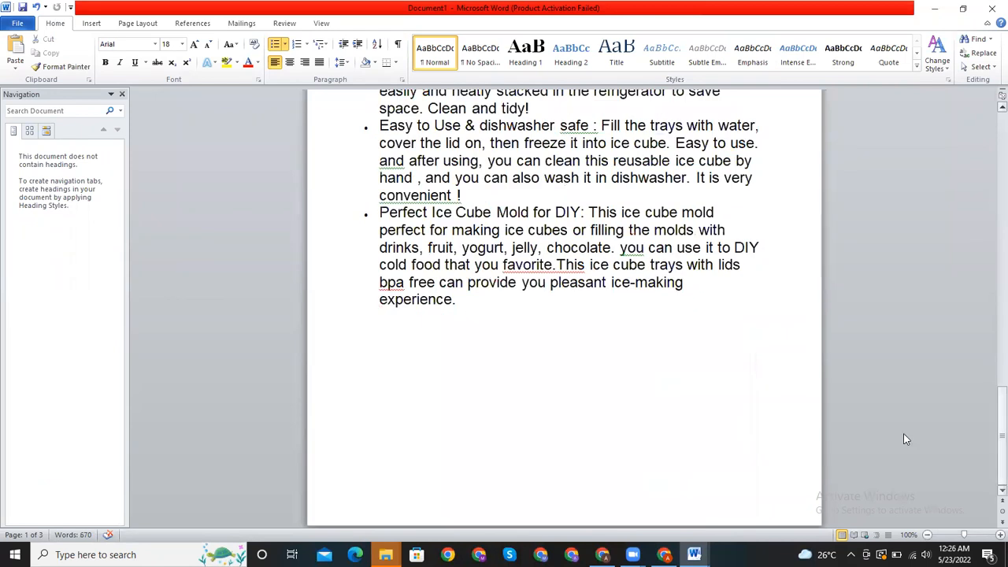
click(539, 355)
key(Return)
key(Return)
key(ctrl+v)
text(26000)
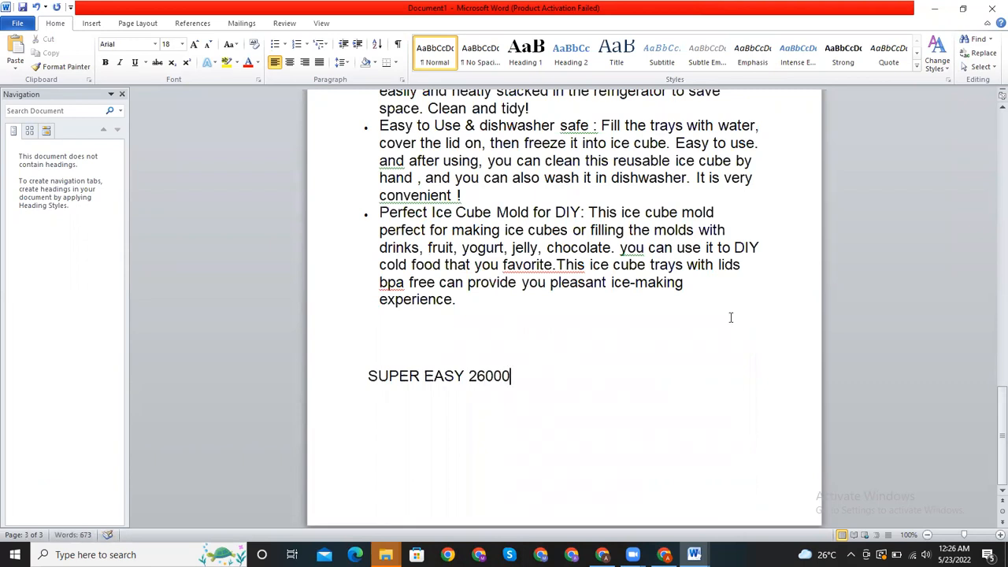
- Copy "REMOVE" from the first bullet's heading to a new line below "SUPER EASY 26000" and add 25000 after it
drag(1000, 429, 994, 110)
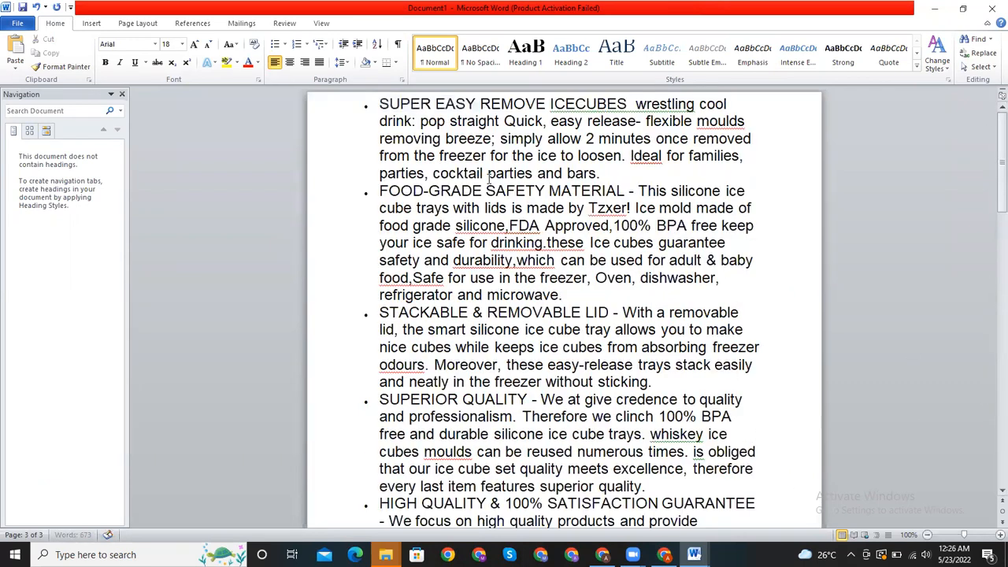
drag(479, 104, 545, 108)
key(ctrl+c)
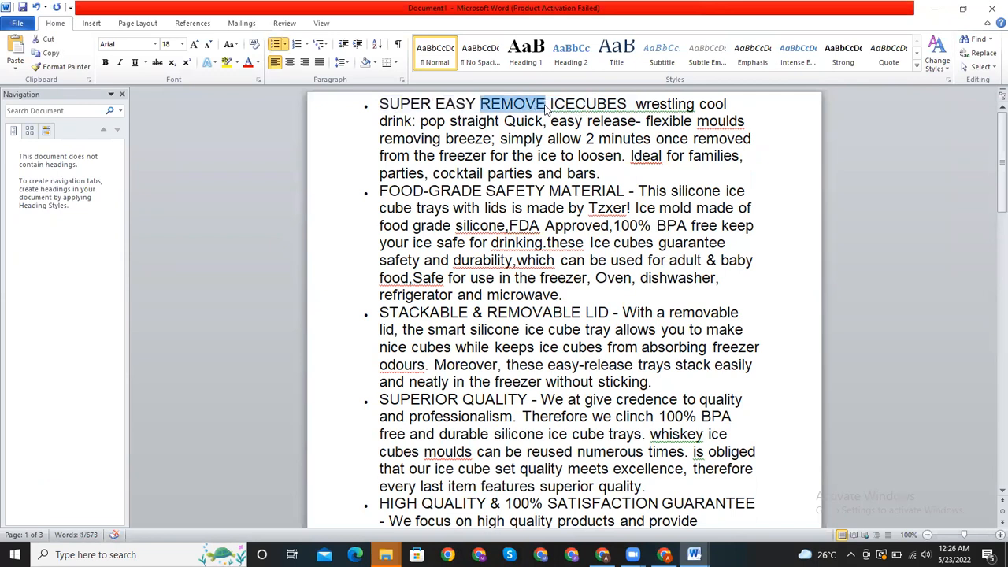
drag(1001, 173, 1000, 451)
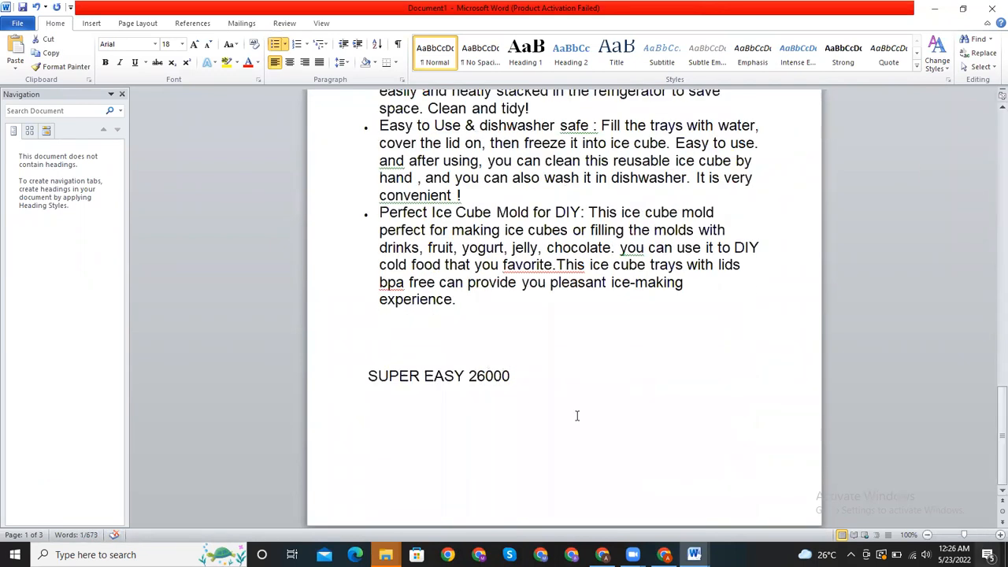
click(530, 418)
key(Return)
key(Return)
key(ctrl+v)
text(25000)
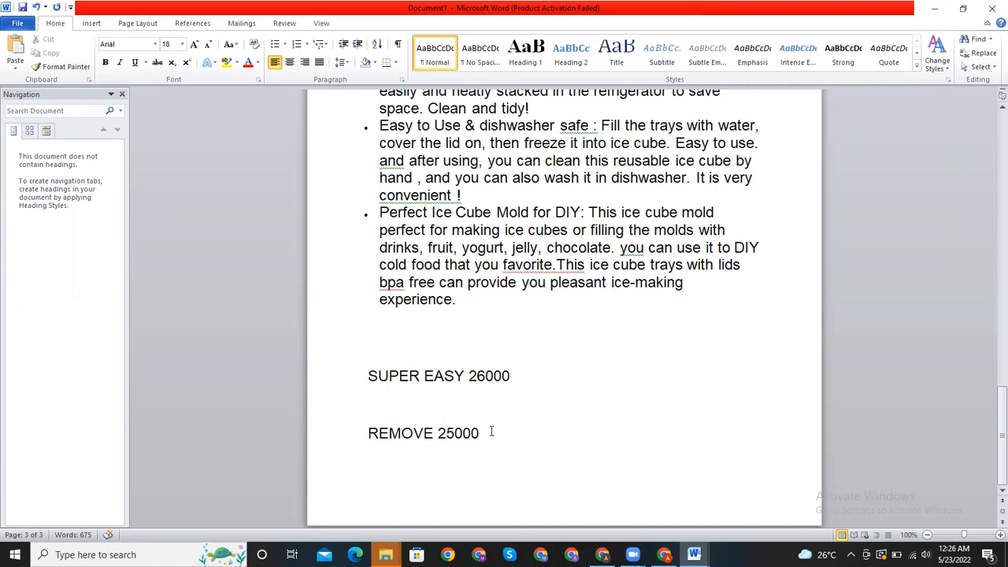
key(Return)
key(Return)
drag(354, 377, 486, 432)
click(486, 431)
- Switch to Document2 and select the keyword lines from "Ice Cube 25000" to "Spill-Resistant 10000"
mouse_move(694, 555)
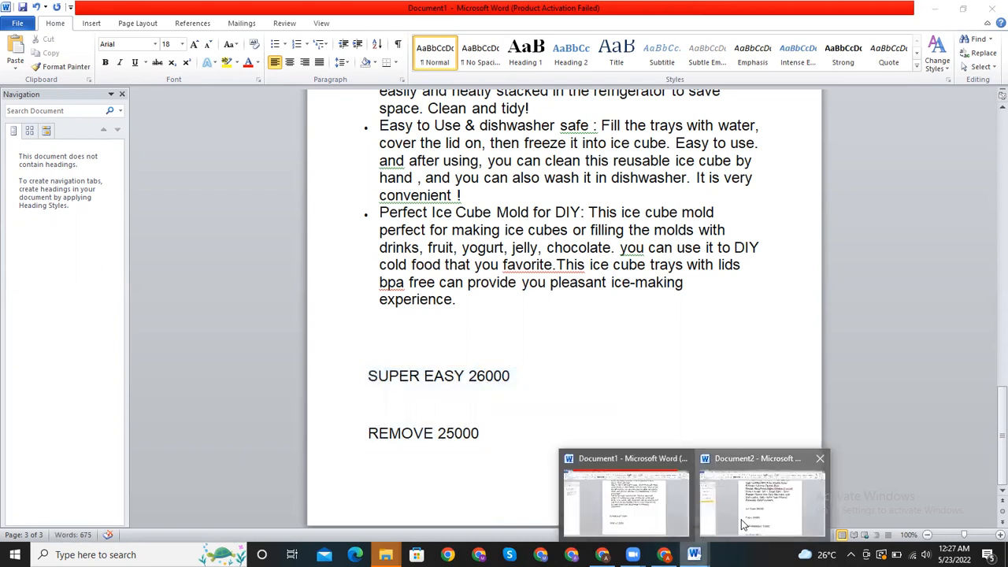
click(741, 519)
drag(361, 323, 555, 454)
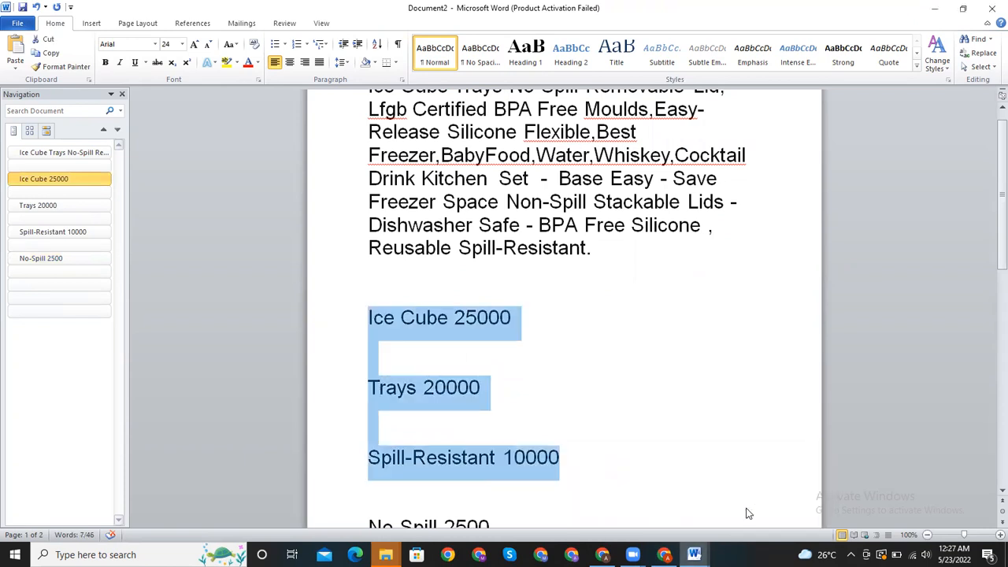
click(694, 554)
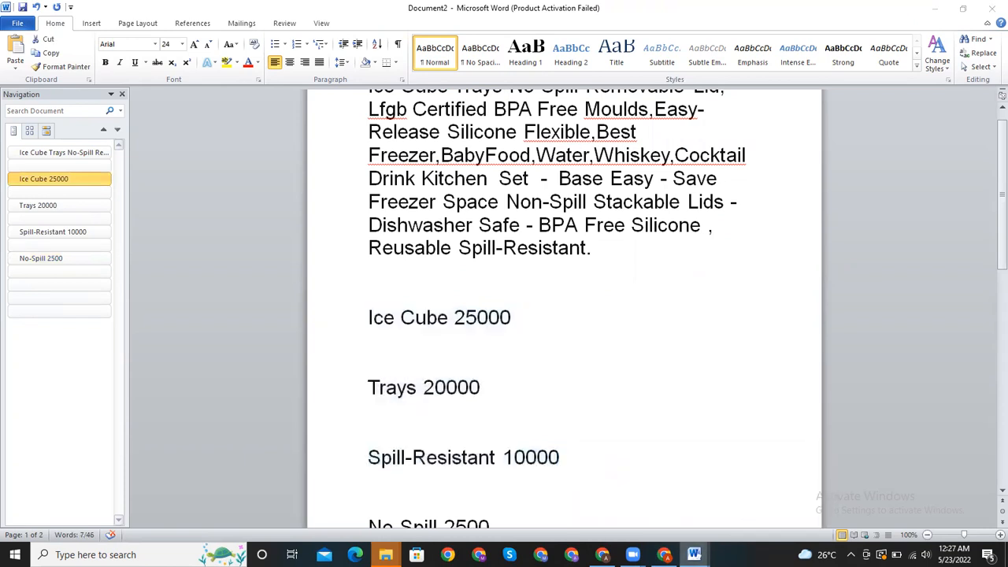
click(697, 406)
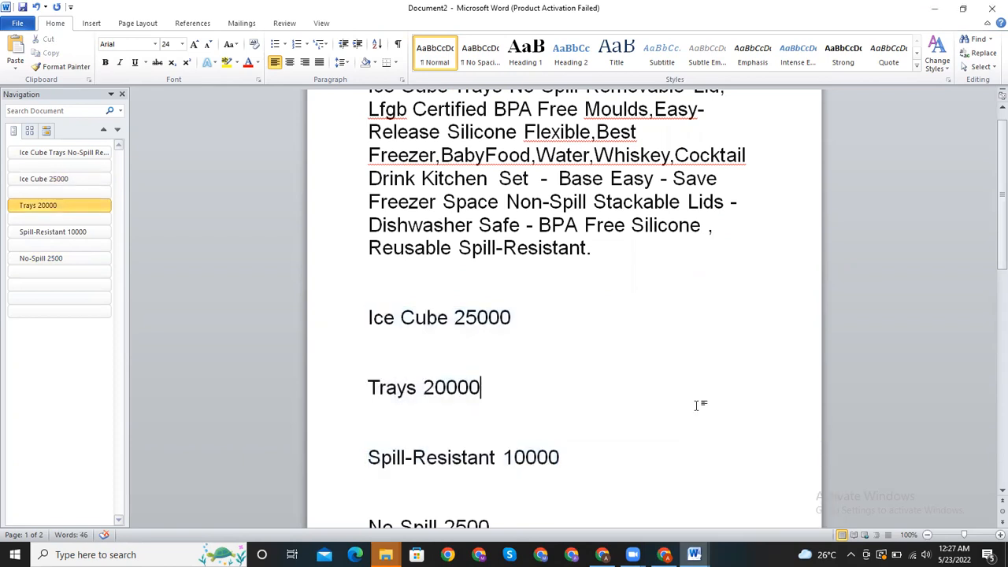
click(693, 554)
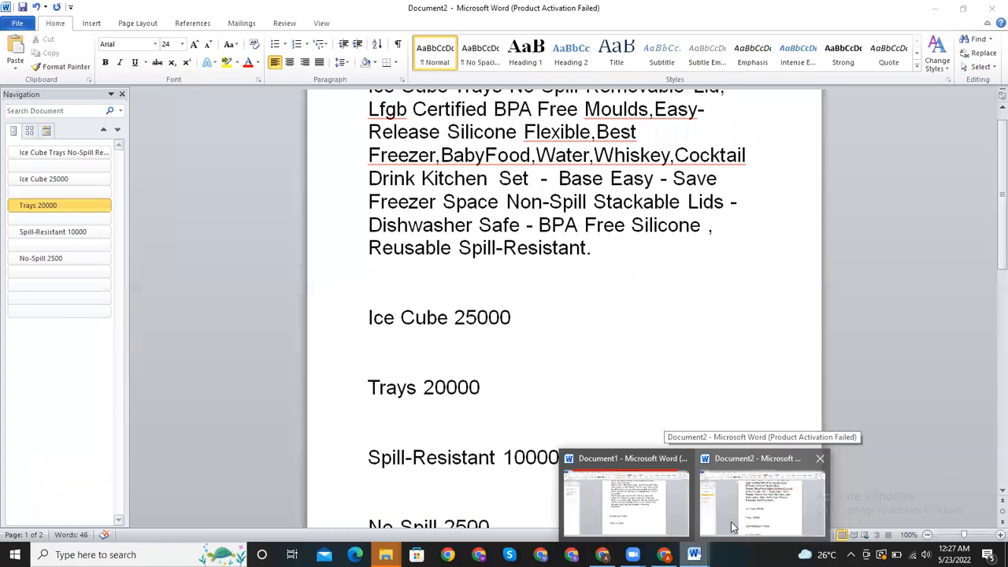
click(644, 356)
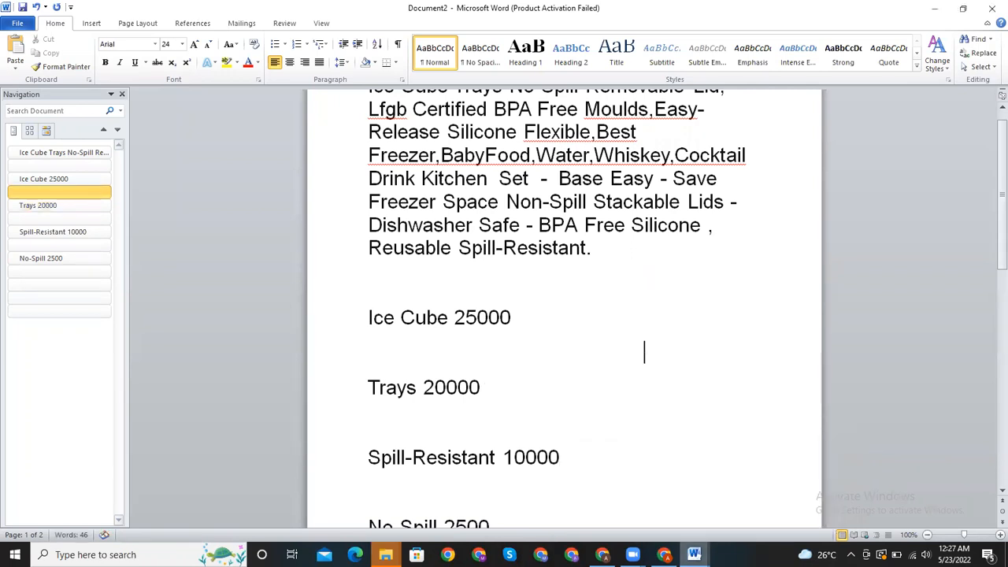
click(693, 554)
click(733, 513)
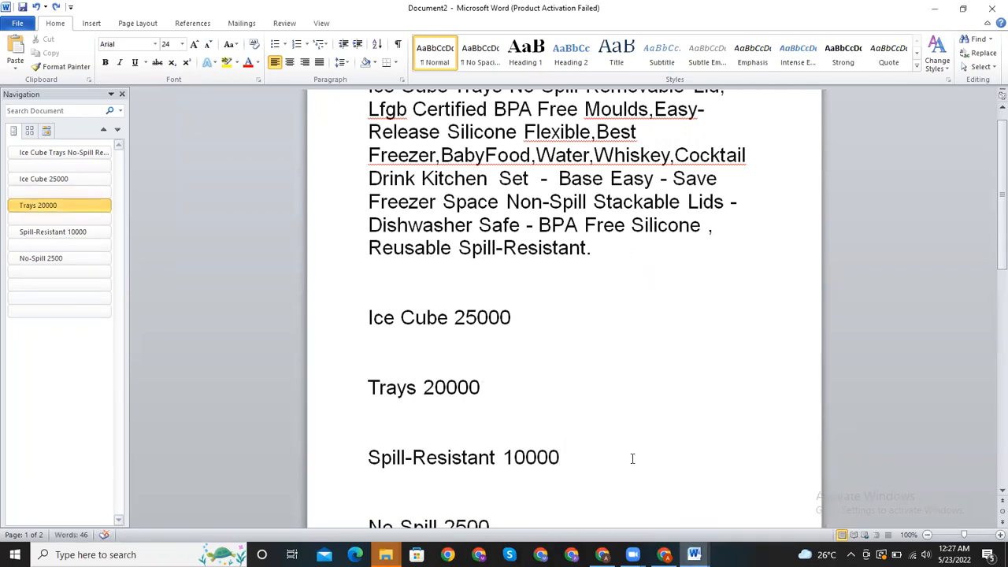
- Copy the keyword lines from "Ice Cube 25000" through "No-Spill 2500" into Document1, below "REMOVE 25000"
drag(368, 317, 599, 466)
key(ctrl+c)
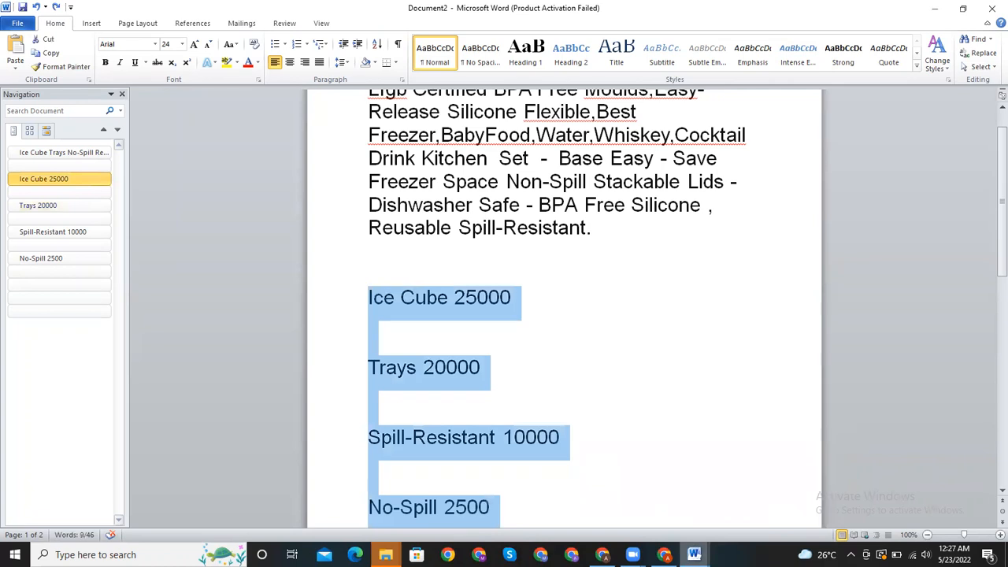
mouse_move(694, 554)
click(590, 465)
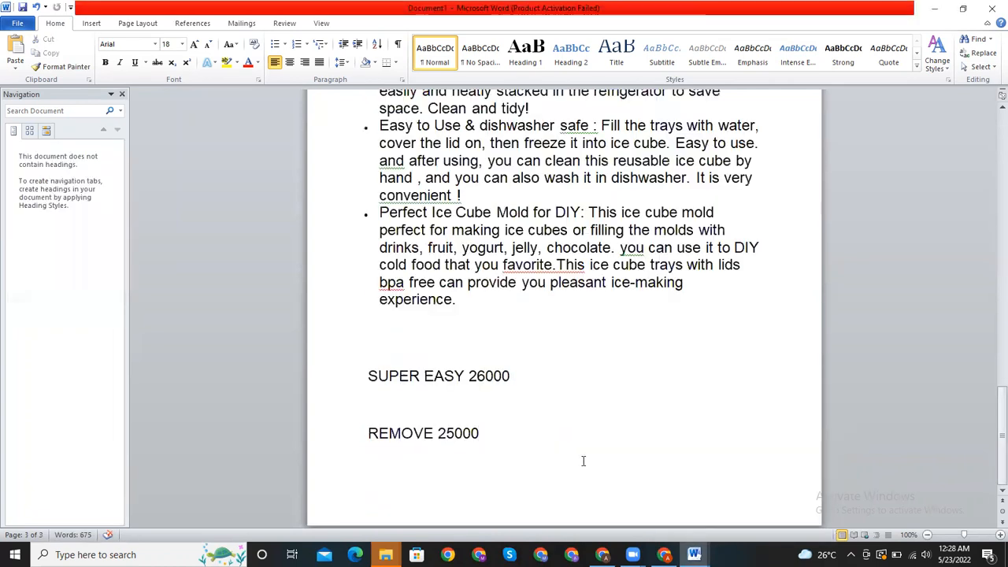
key(ctrl+v)
mouse_move(990, 397)
mouse_down()
mouse_move(991, 379)
mouse_move(991, 396)
mouse_up()
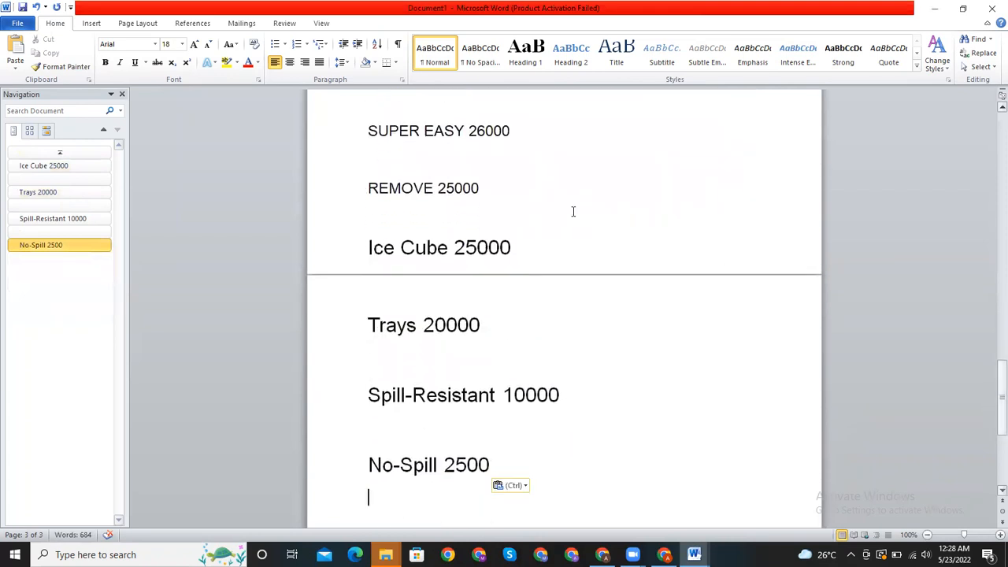
- Set the font size of all keyword lines from "SUPER EASY 26000" to "No-Spill 2500" to 24
drag(368, 129, 542, 465)
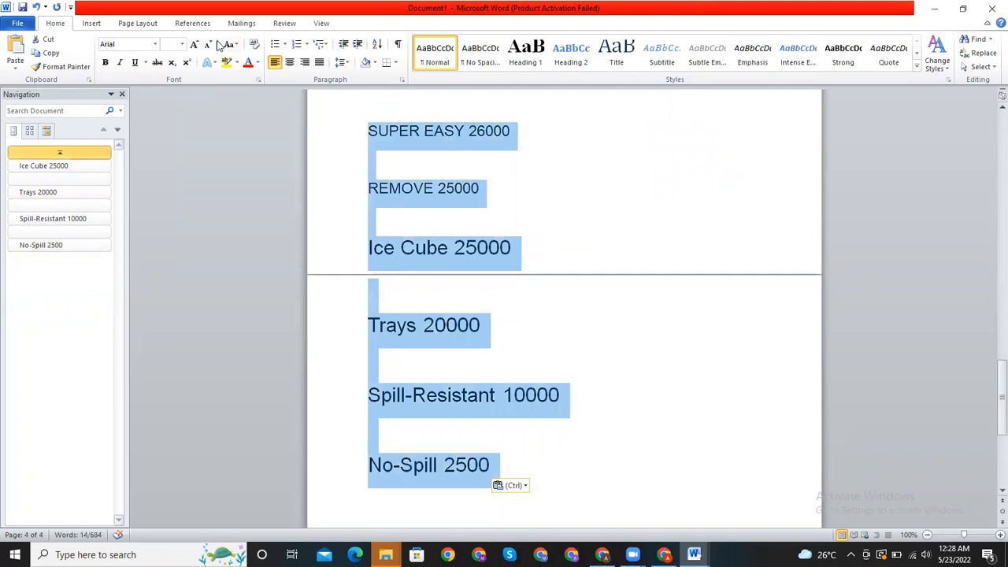
click(182, 44)
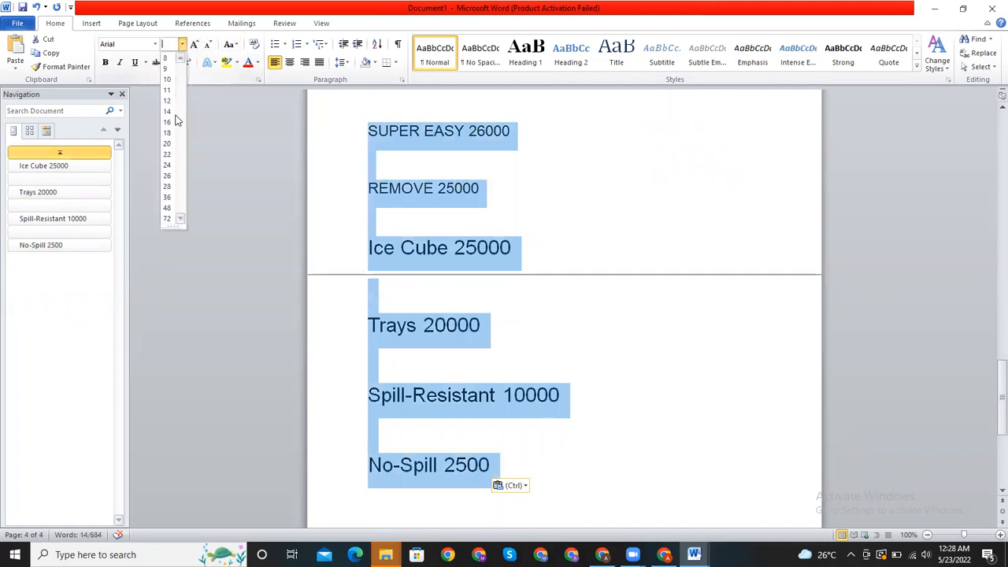
click(171, 165)
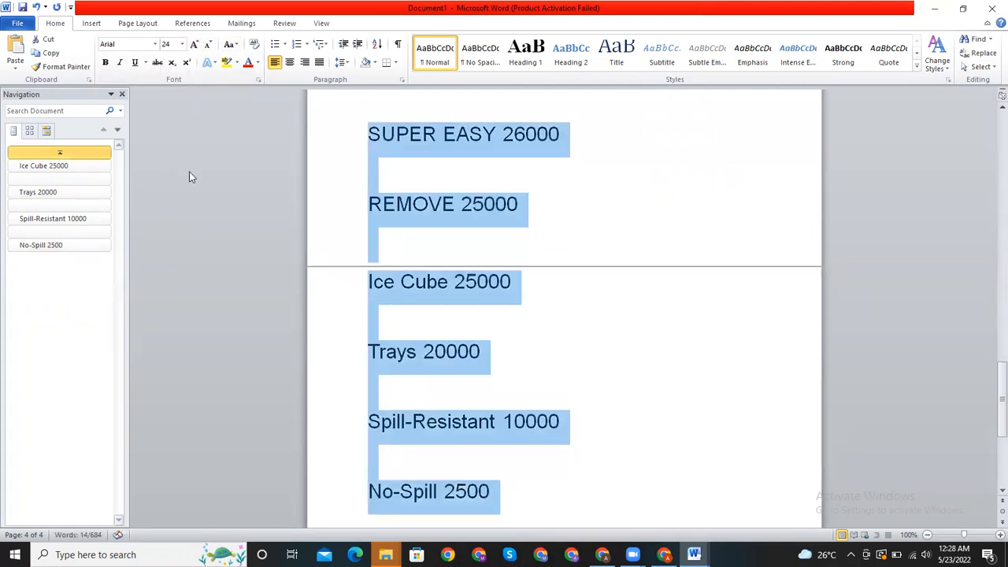
click(533, 354)
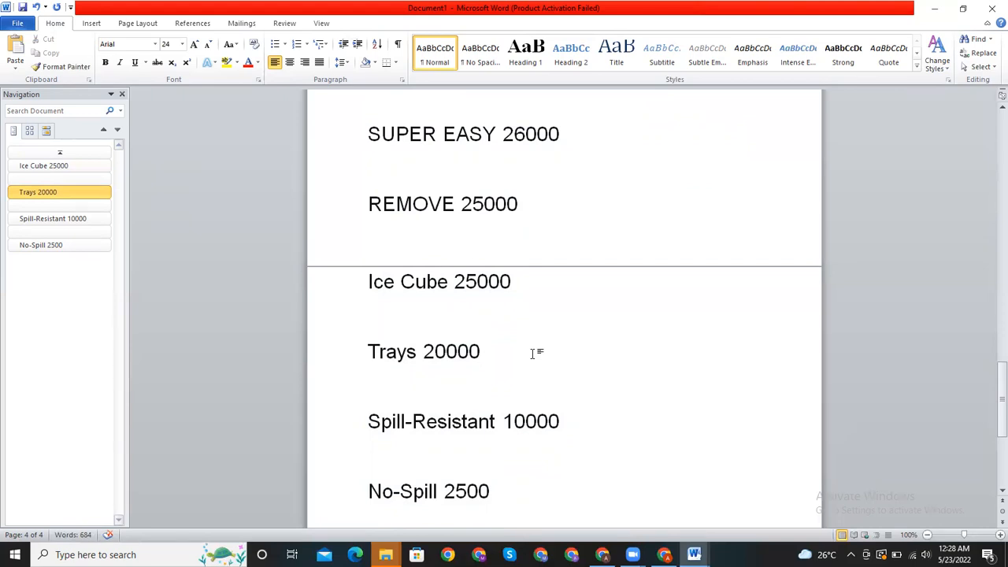
- Switch to the VEHHE ice cube trays product page on Amazon in Chrome to view its "About this item" bullets
drag(991, 386, 990, 268)
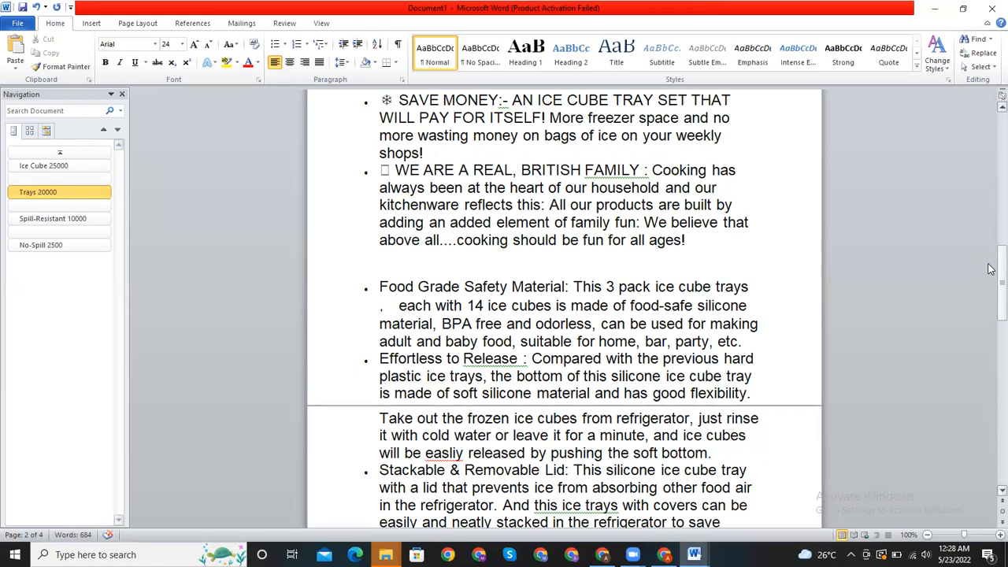
click(633, 554)
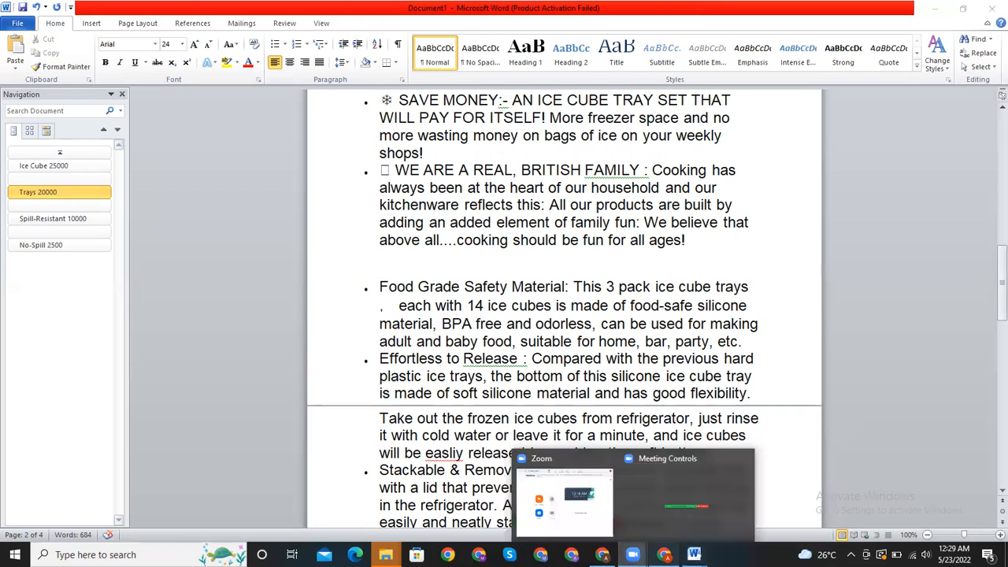
click(665, 554)
click(809, 463)
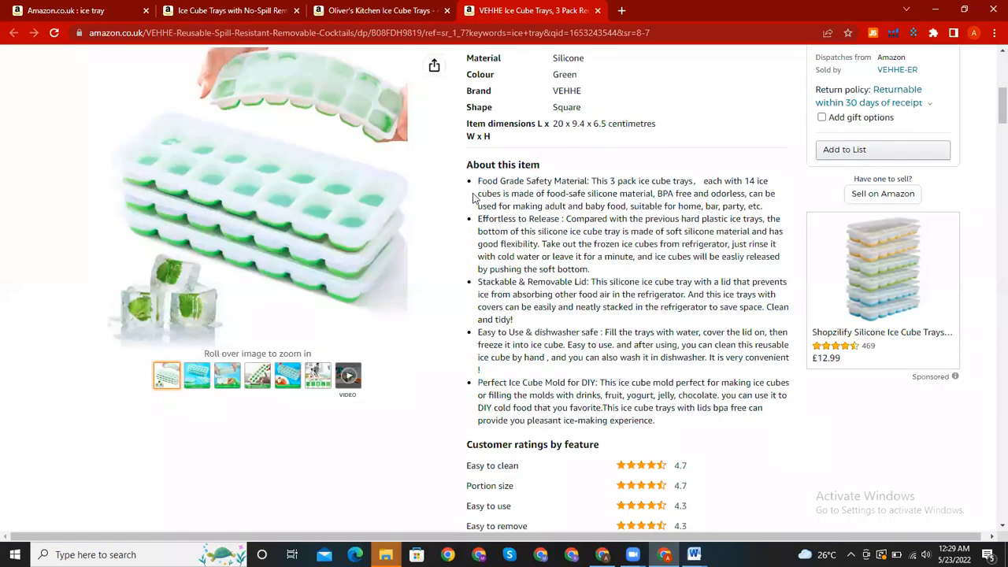